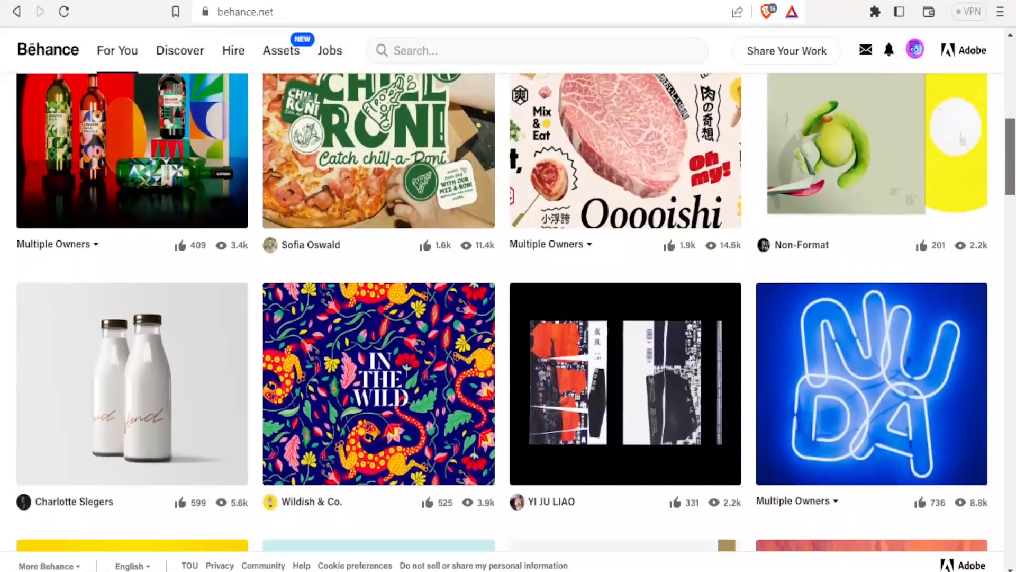
Scroll down through the Behance project feed and back up to the top.
drag(1014, 165, 1012, 211)
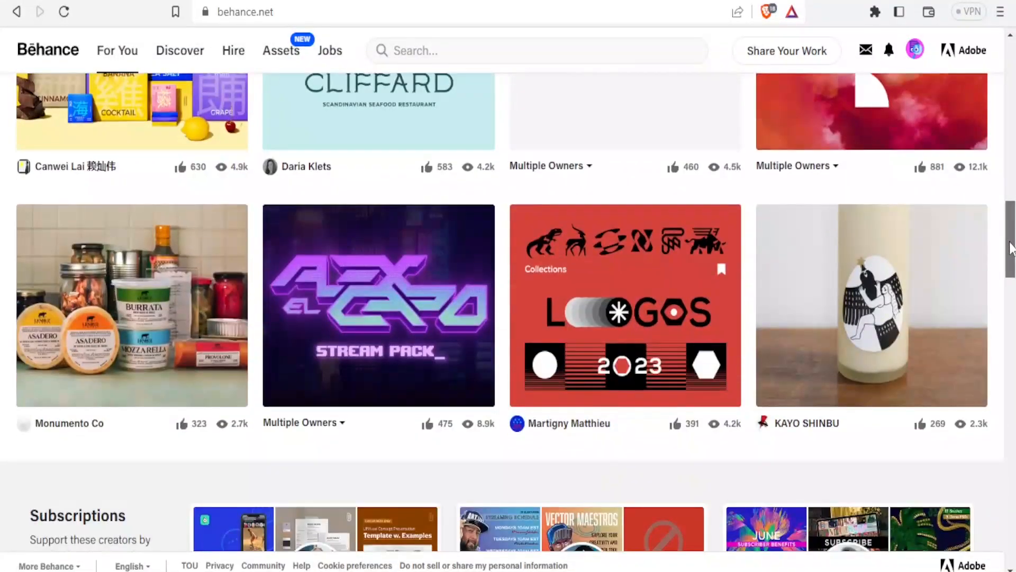
drag(1012, 247, 1012, 408)
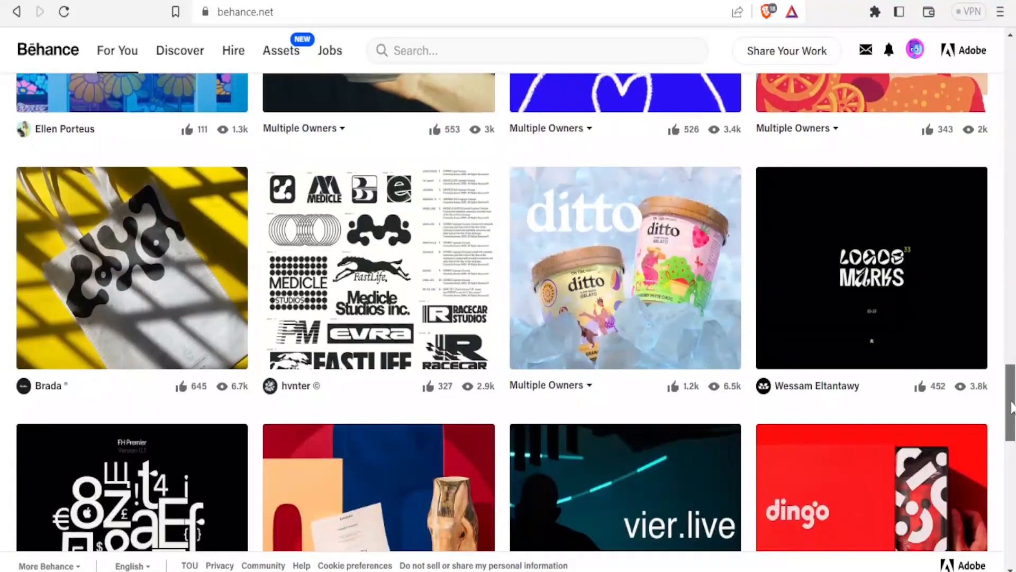
drag(1012, 408, 1005, 129)
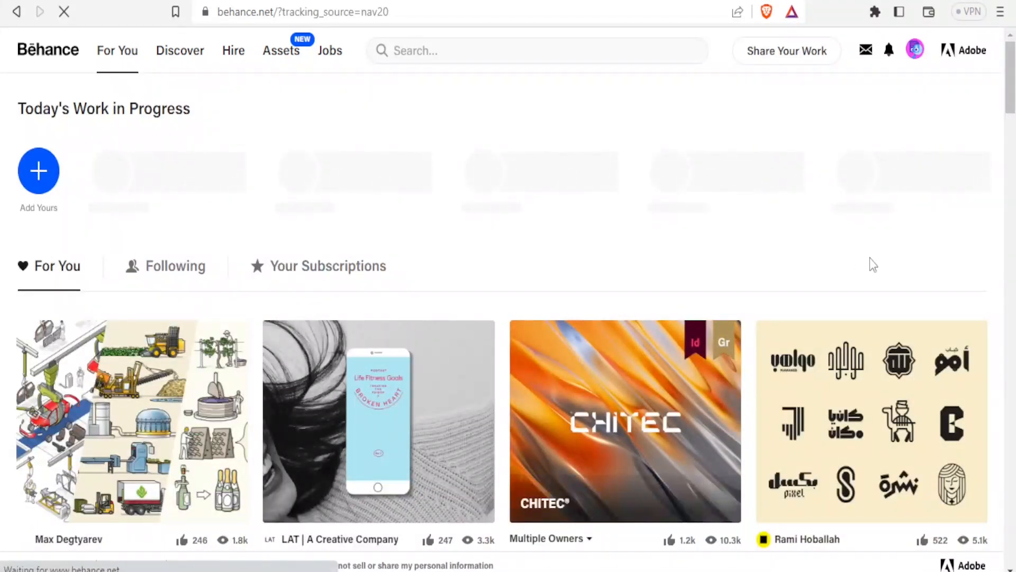
Open the YanantinCo project from the feed, look it over, and close it.
drag(1014, 91, 1008, 38)
drag(1011, 87, 1011, 308)
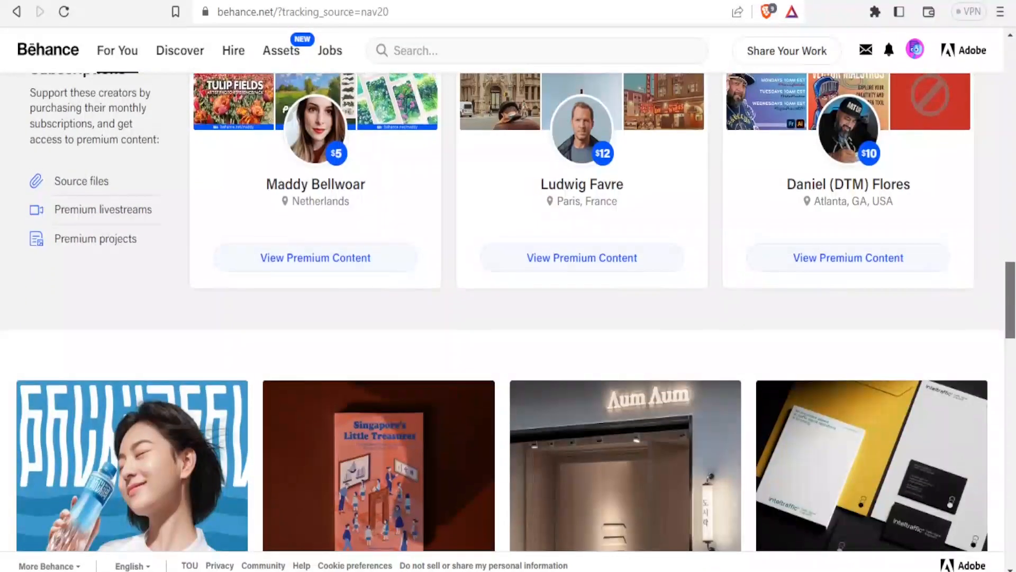
click(516, 392)
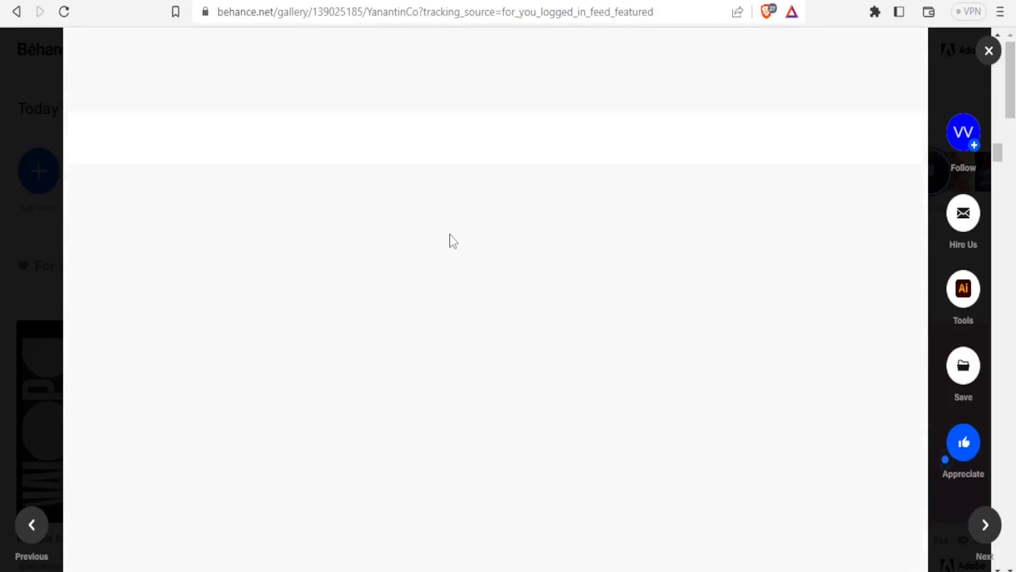
scroll(452, 240, up, 10)
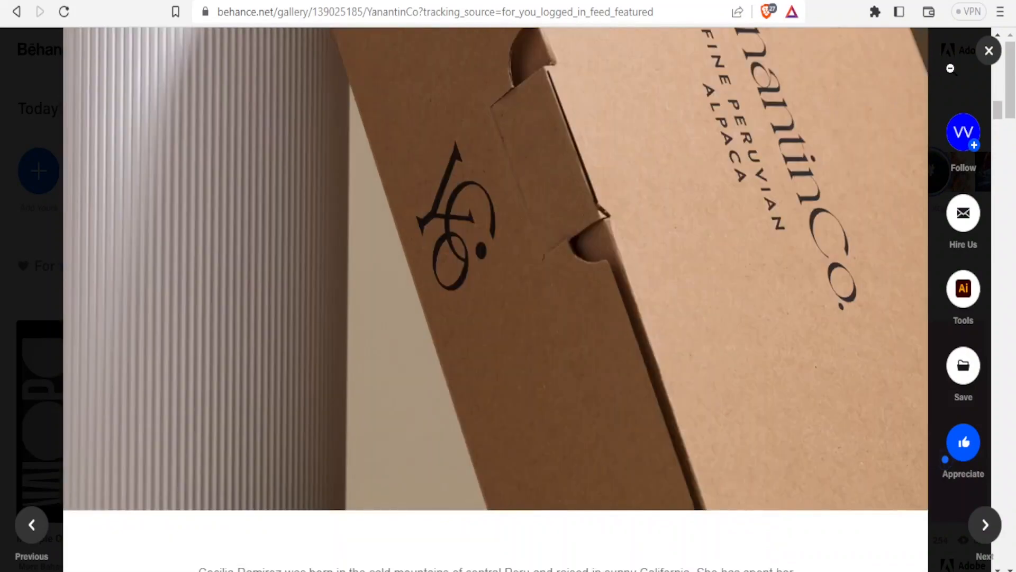
click(988, 51)
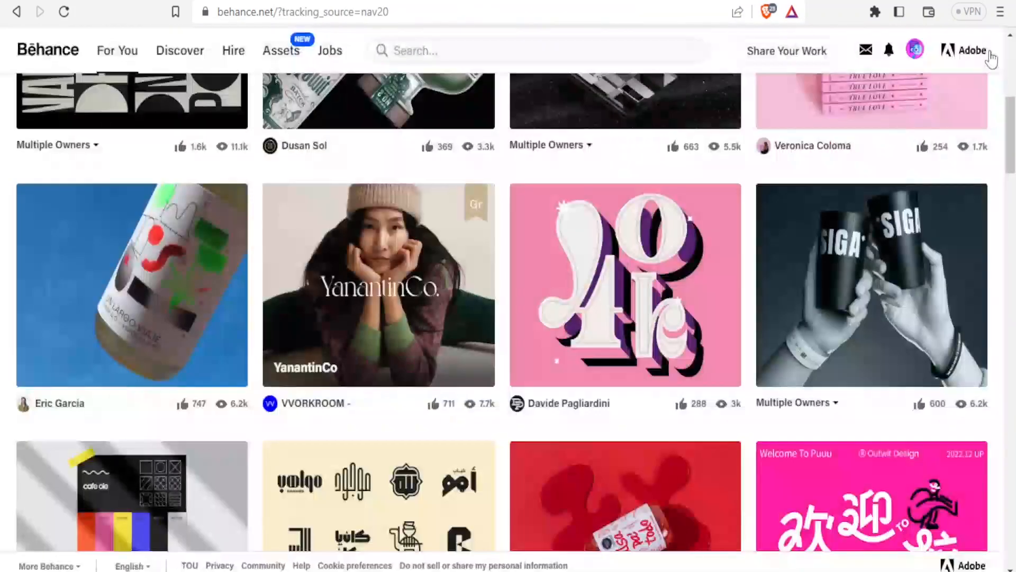
Check Messages, then start a new project via Share Your Work > Project.
click(865, 51)
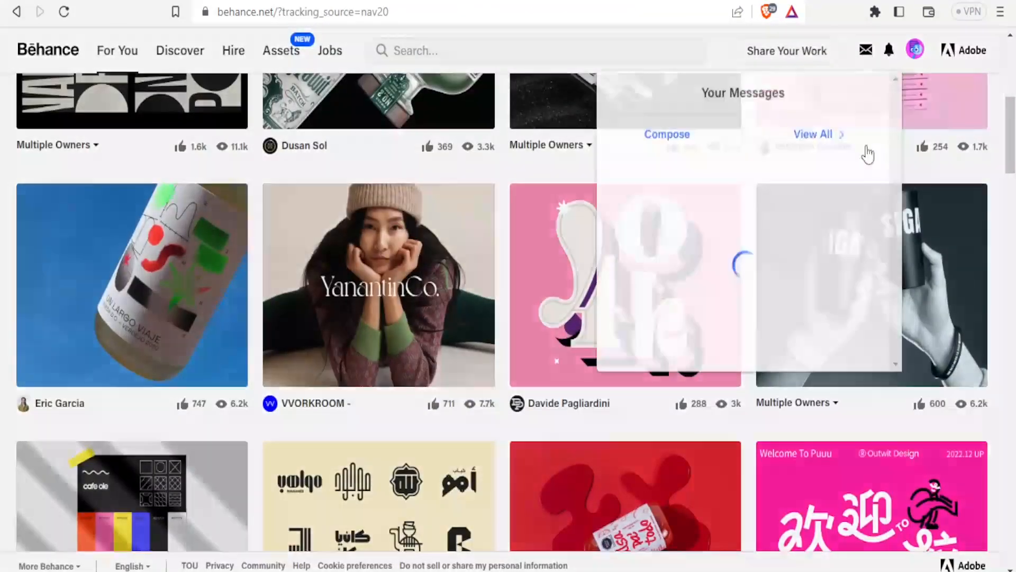
click(798, 60)
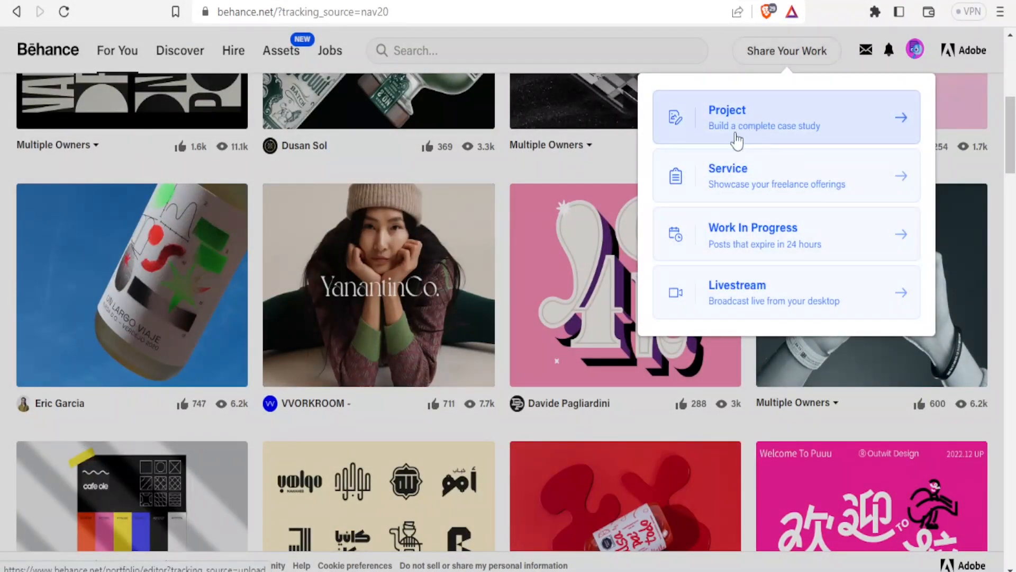
click(751, 129)
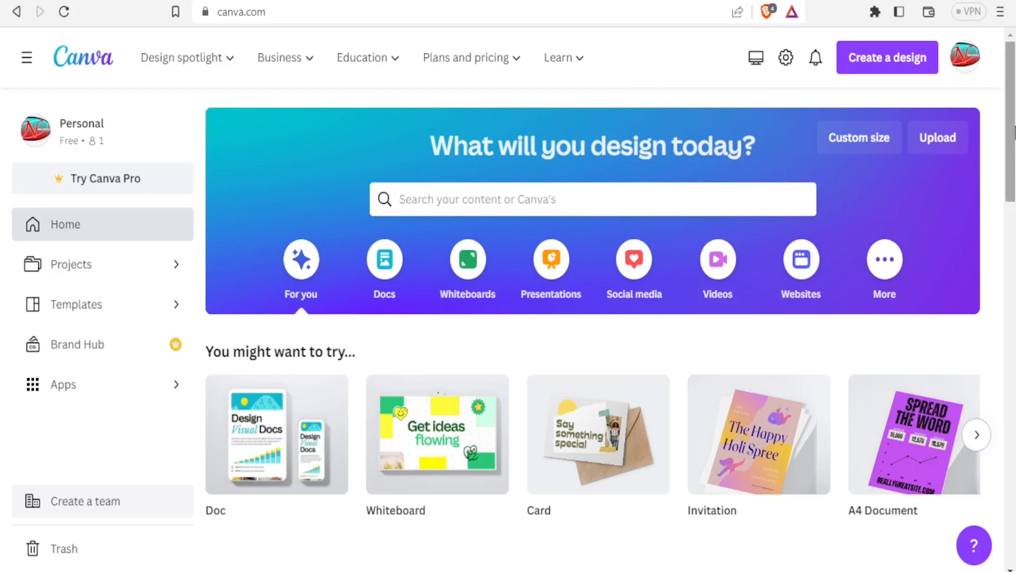
Open Canva's Templates library and show the Presentations category.
scroll(1000, 180, down, 1)
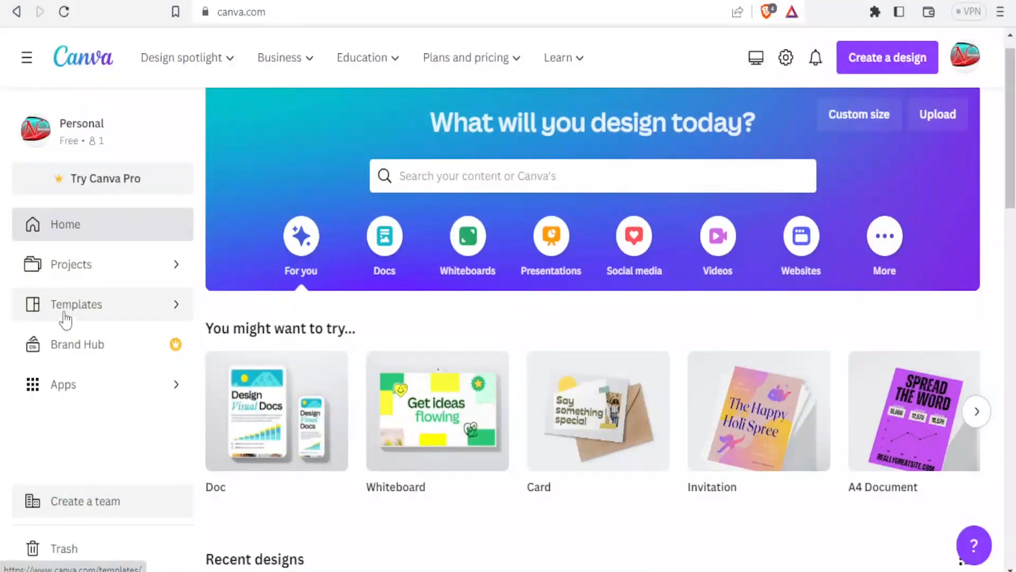
click(61, 312)
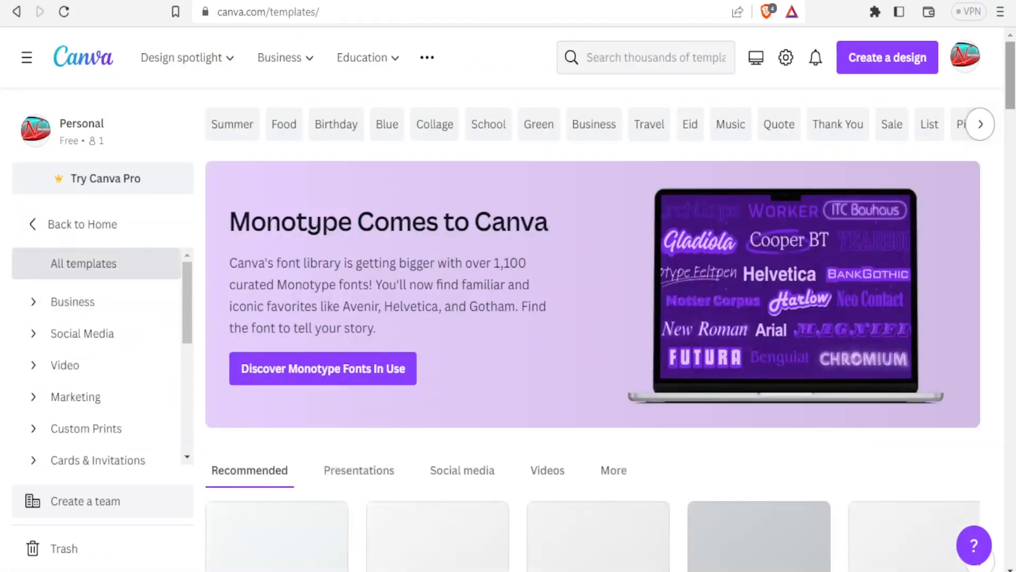
mouse_move(1013, 67)
mouse_down()
mouse_move(1013, 95)
mouse_move(1014, 67)
mouse_up()
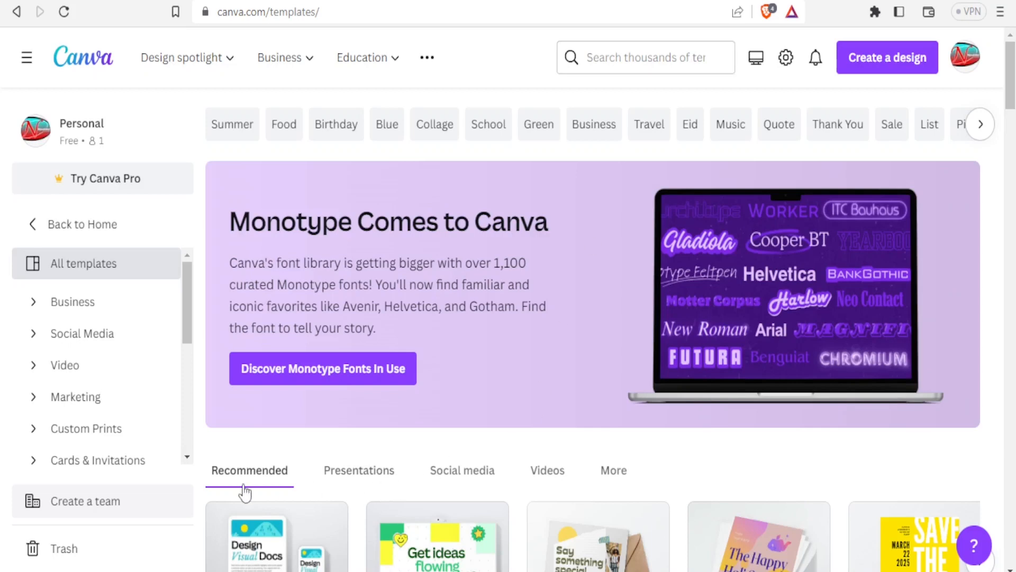
click(377, 472)
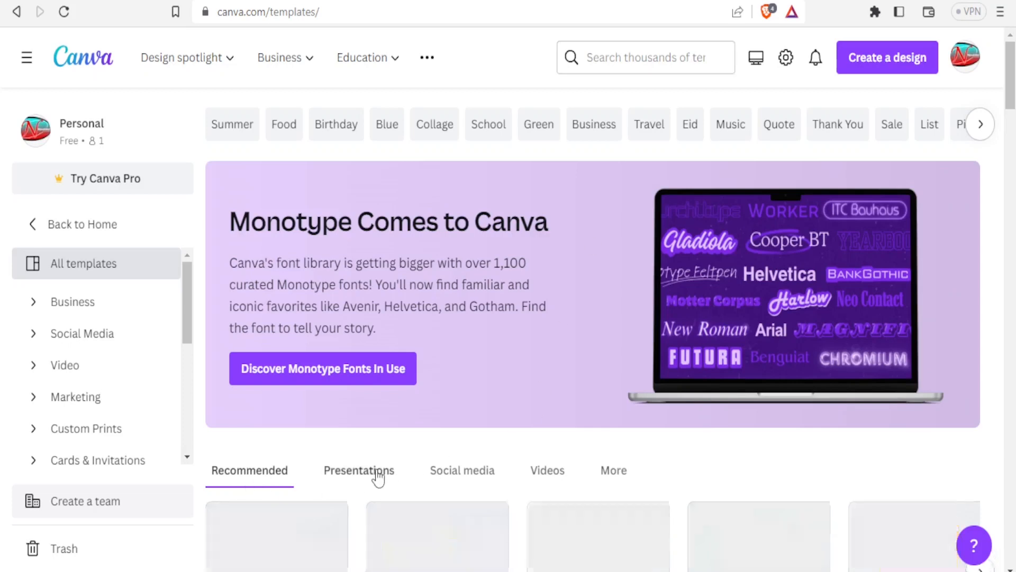
Switch to the Social media templates with Instagram, Facebook, story and WhatsApp formats.
scroll(1012, 85, down, 4)
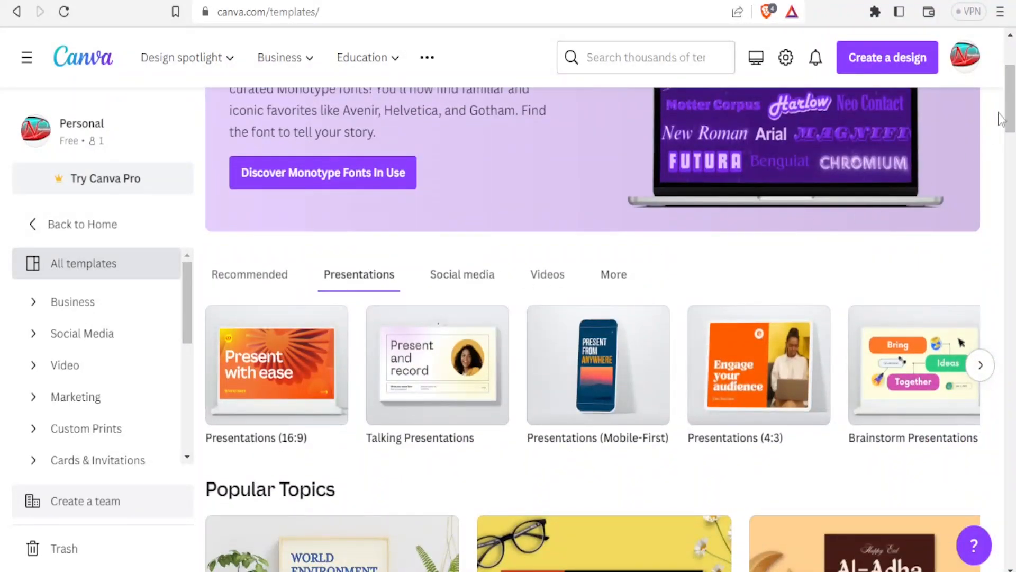
scroll(1010, 100, down, 5)
drag(1010, 129, 1010, 95)
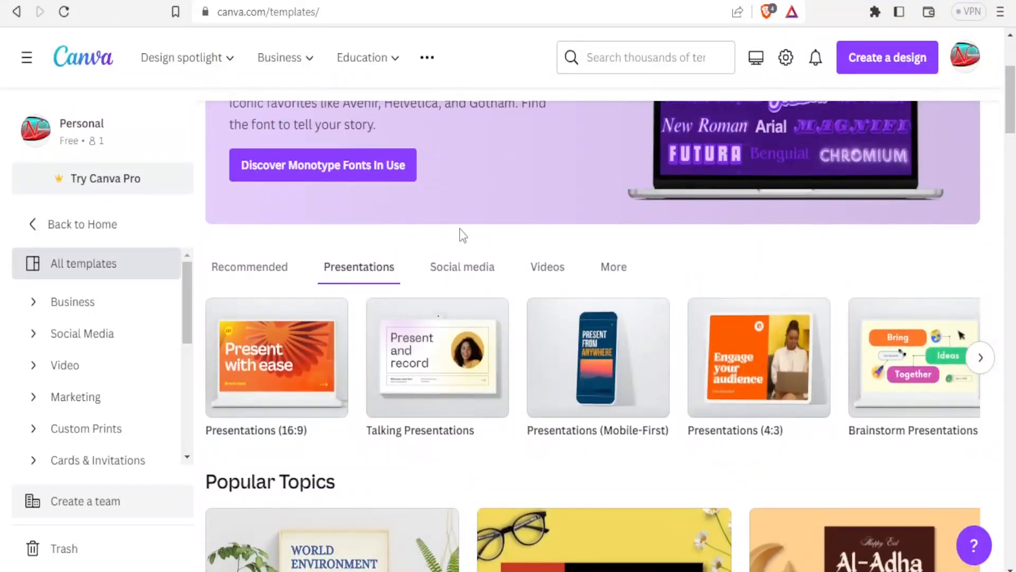
click(451, 268)
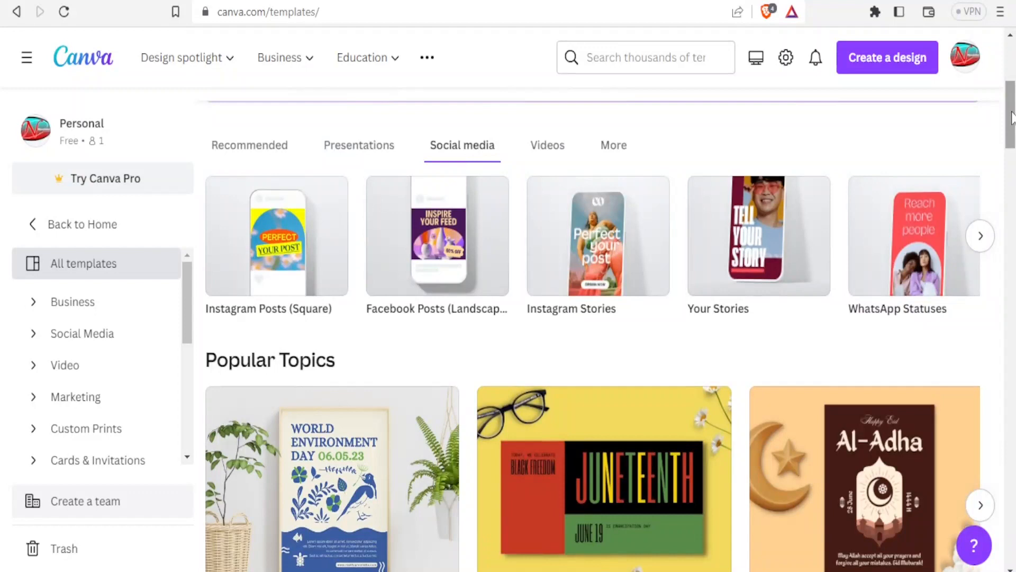
drag(1011, 117, 1011, 92)
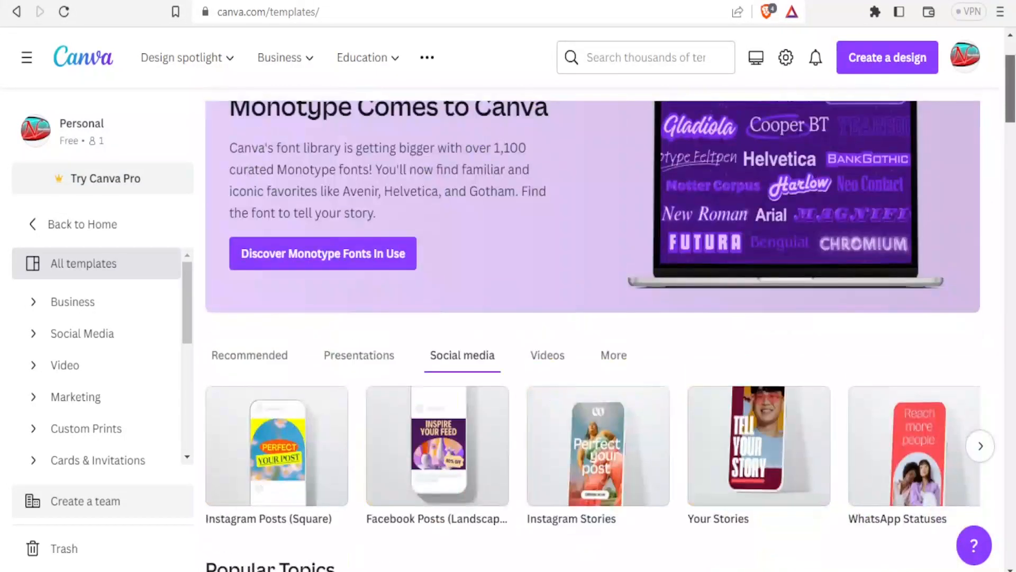
scroll(460, 297, down, 1)
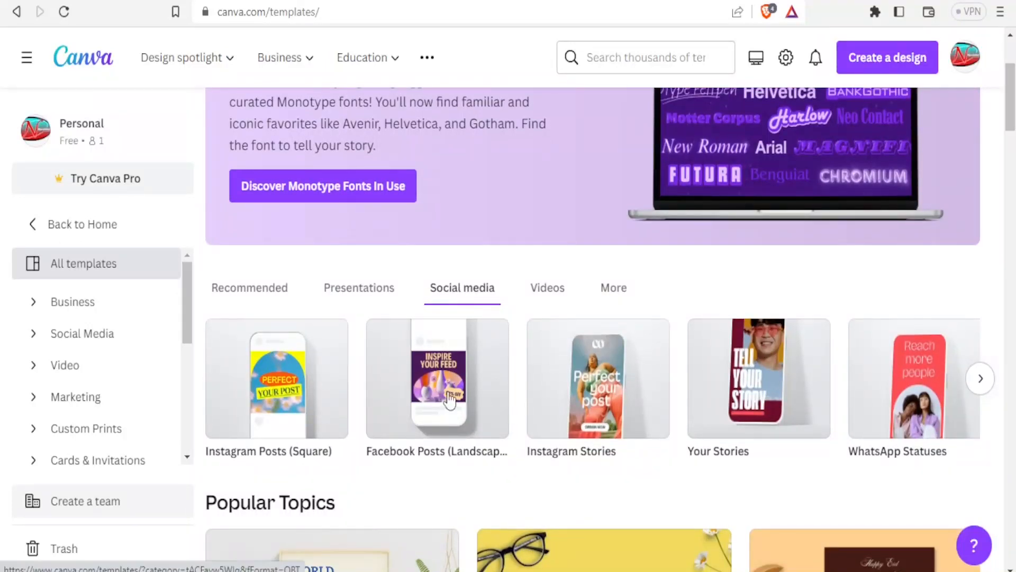
click(618, 57)
Search 'graphic design' and customise the Graphic Design White Composition Instagram Post template.
text(grs)
text(phic)
key(BackSpace)
key(BackSpace)
key(BackSpace)
key(BackSpace)
key(BackSpace)
text(ap)
text(hic design)
key(Return)
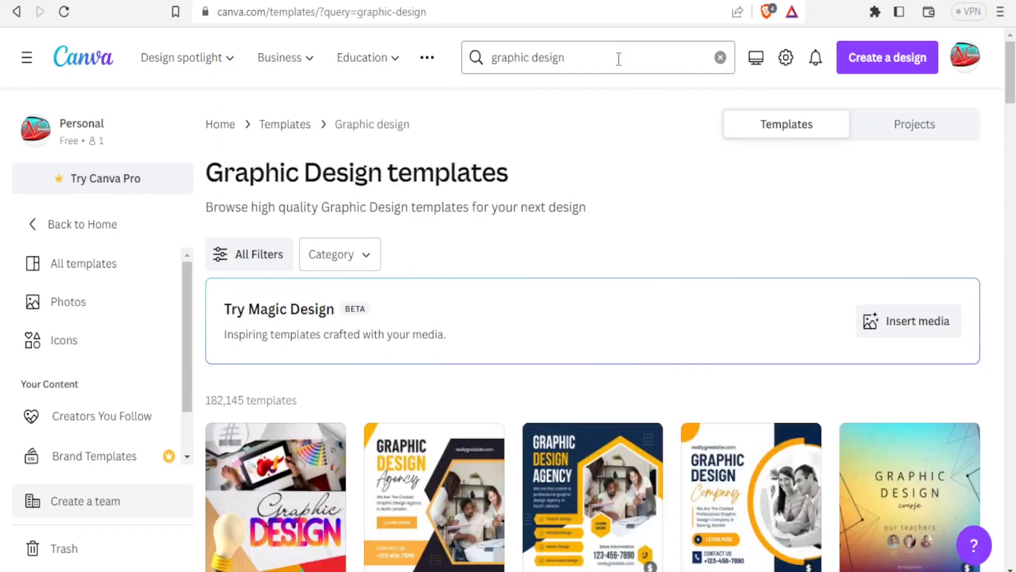
mouse_move(1010, 91)
mouse_down()
mouse_move(1013, 195)
mouse_move(1008, 105)
mouse_up()
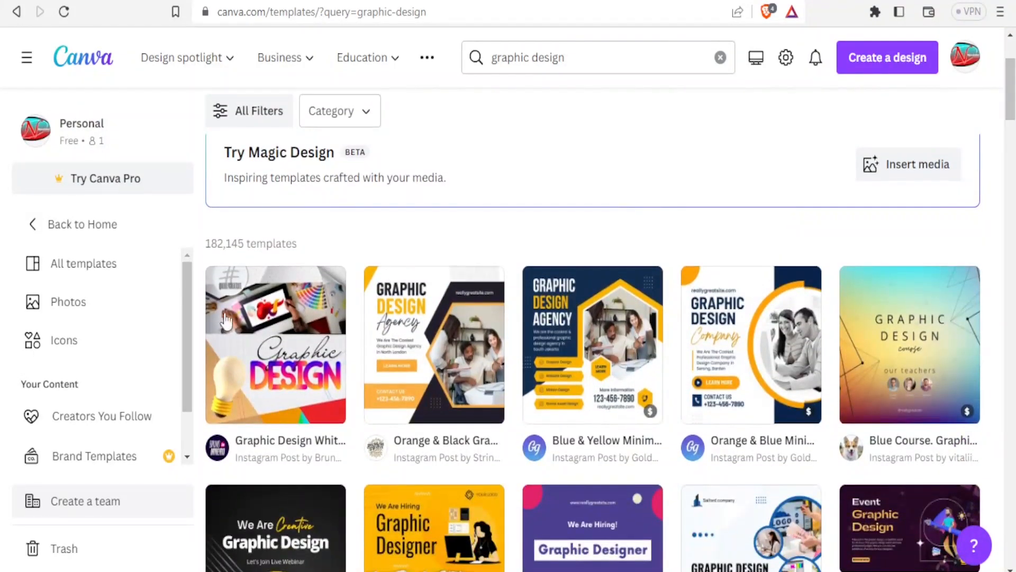
click(276, 352)
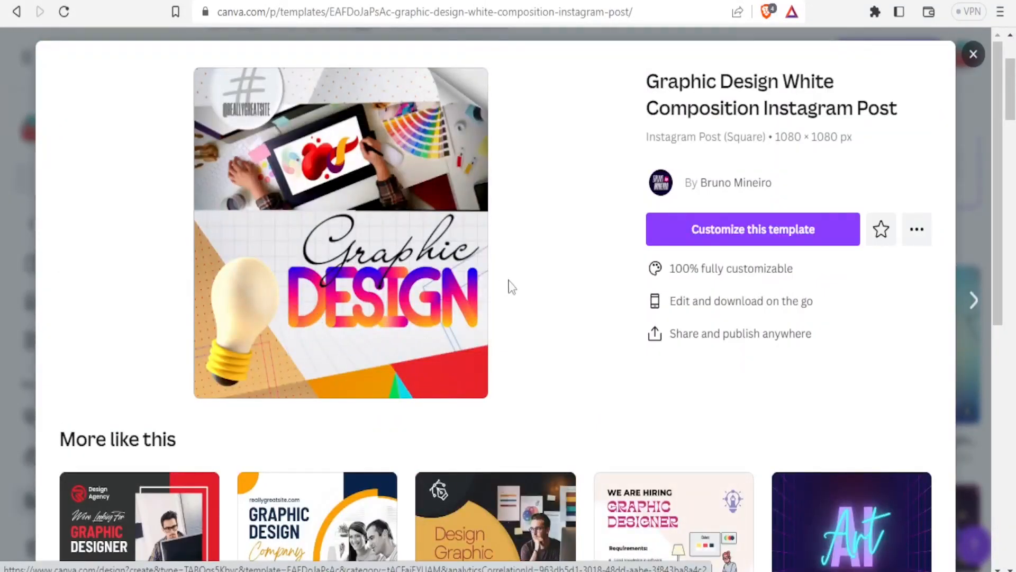
click(712, 238)
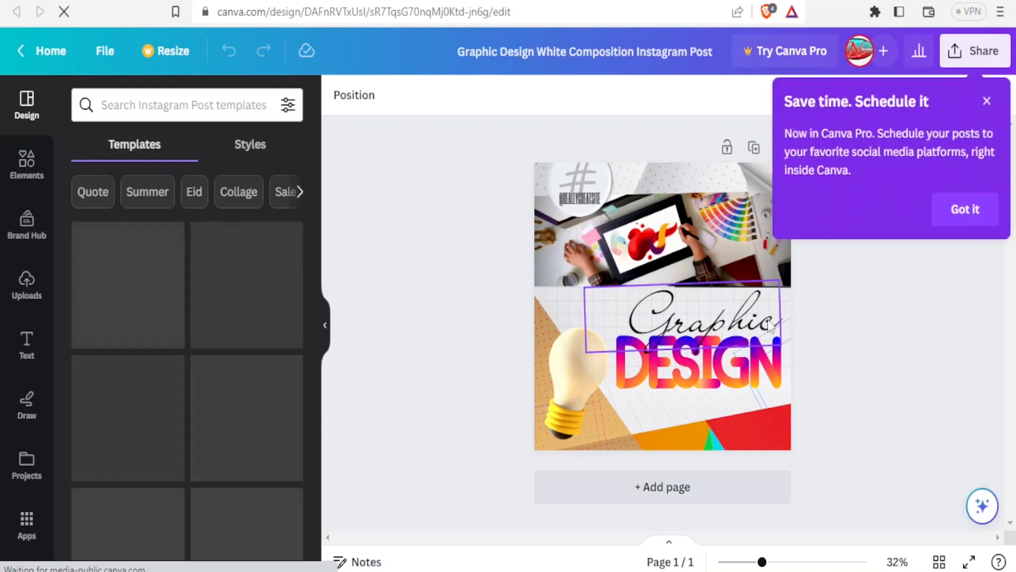
Dismiss the scheduling promo and replace the 'Graphic' heading with 'Njosh Net'.
click(987, 100)
click(718, 377)
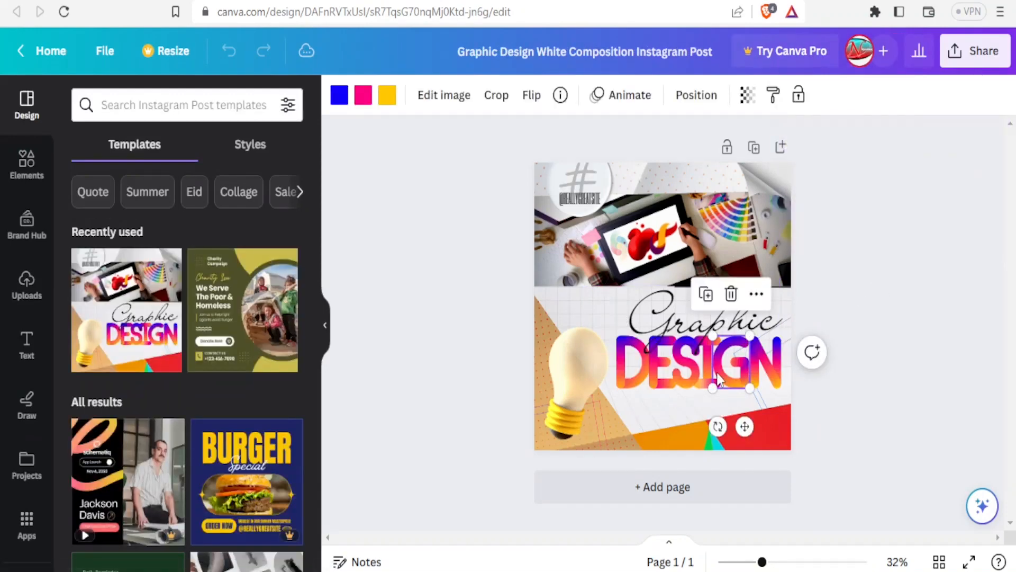
click(642, 332)
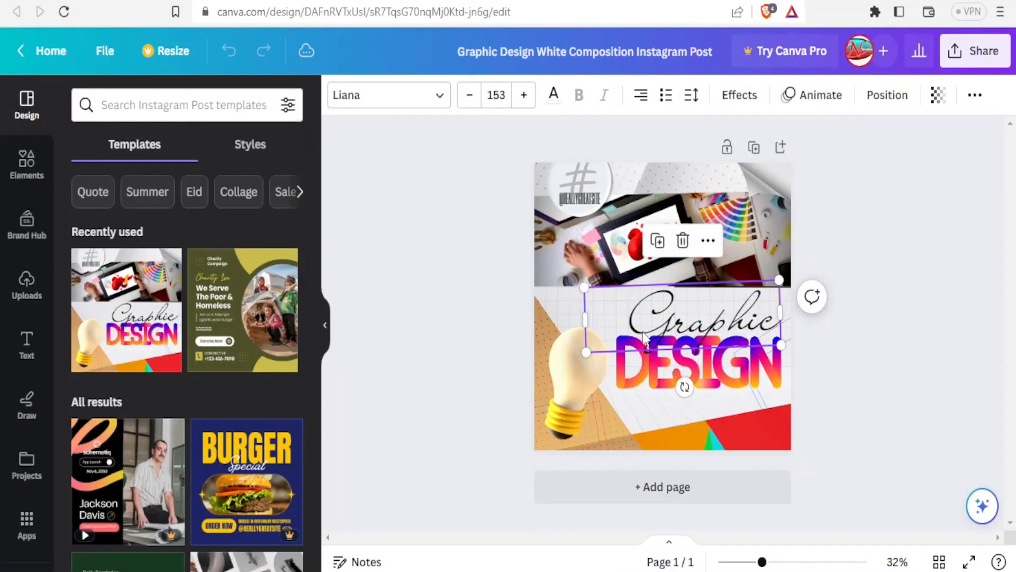
double_click(643, 332)
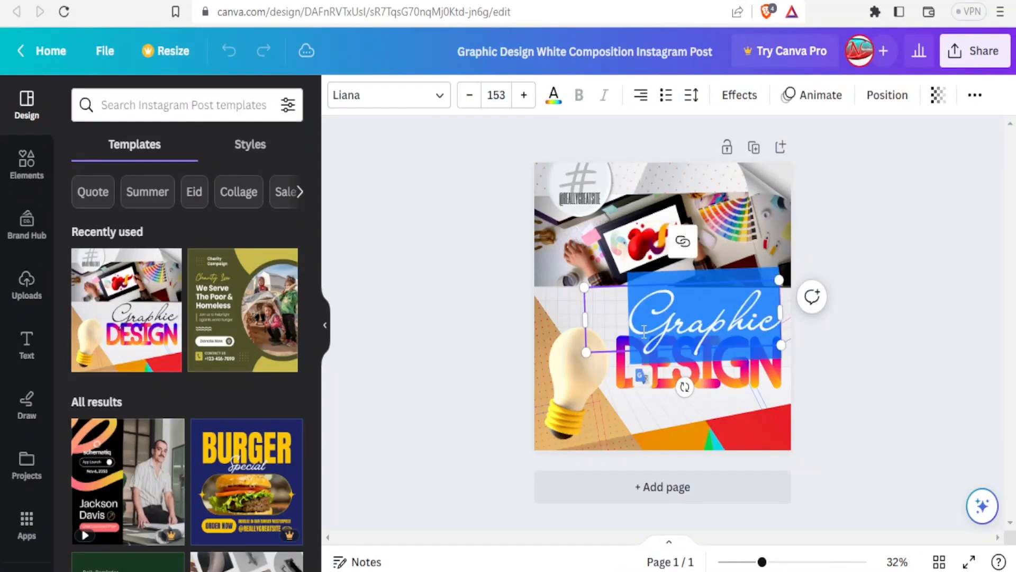
text(Njos)
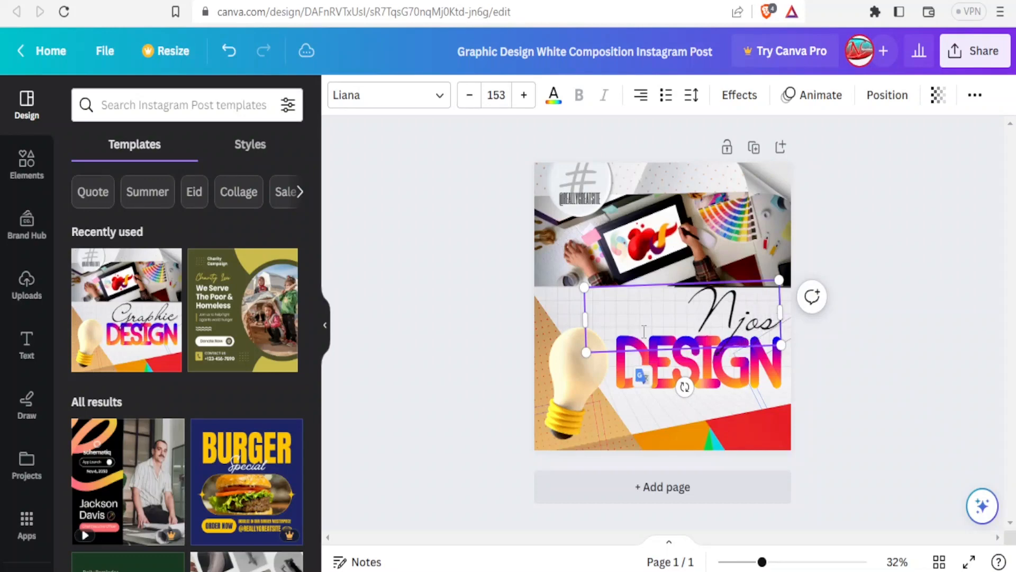
text(h Net)
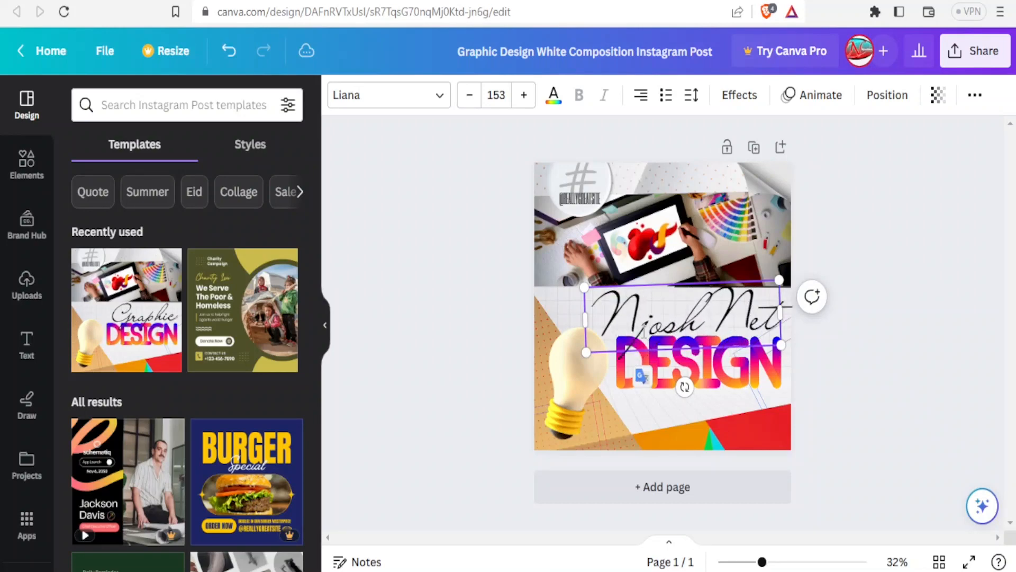
Set the Njosh Net heading font to EB Garamond and nudge the D of DESIGN lower.
key(ctrl+a)
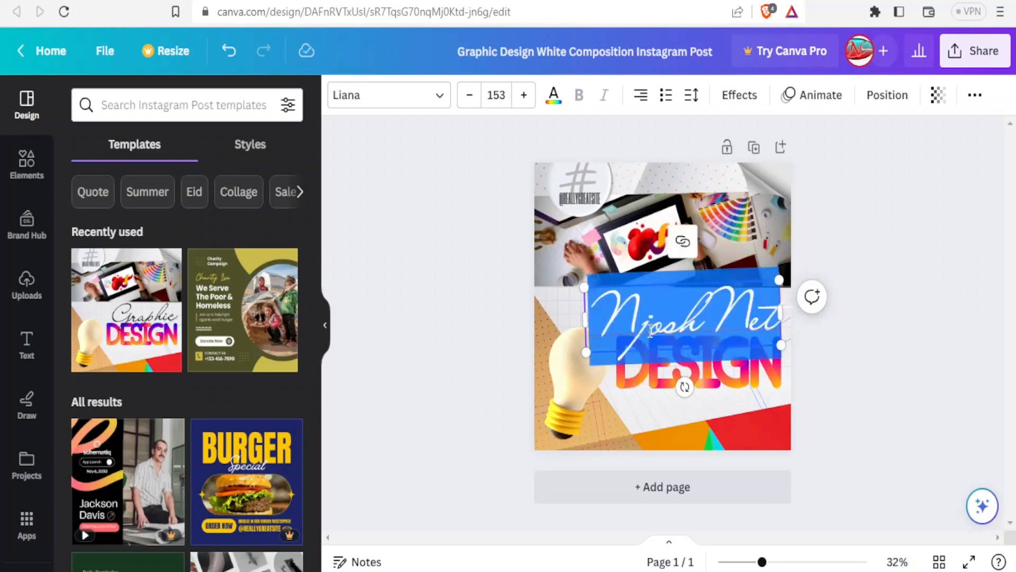
click(442, 103)
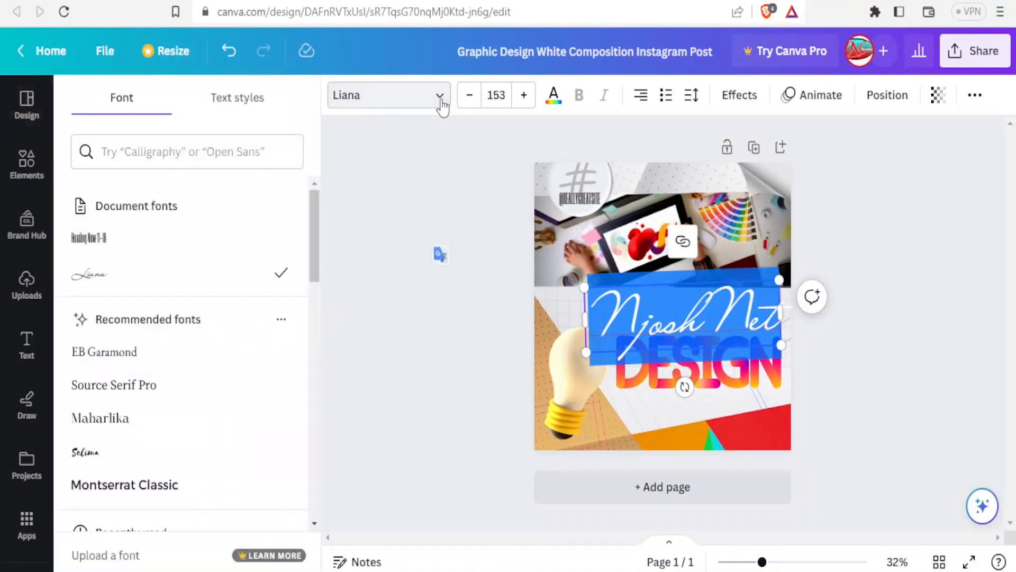
click(119, 356)
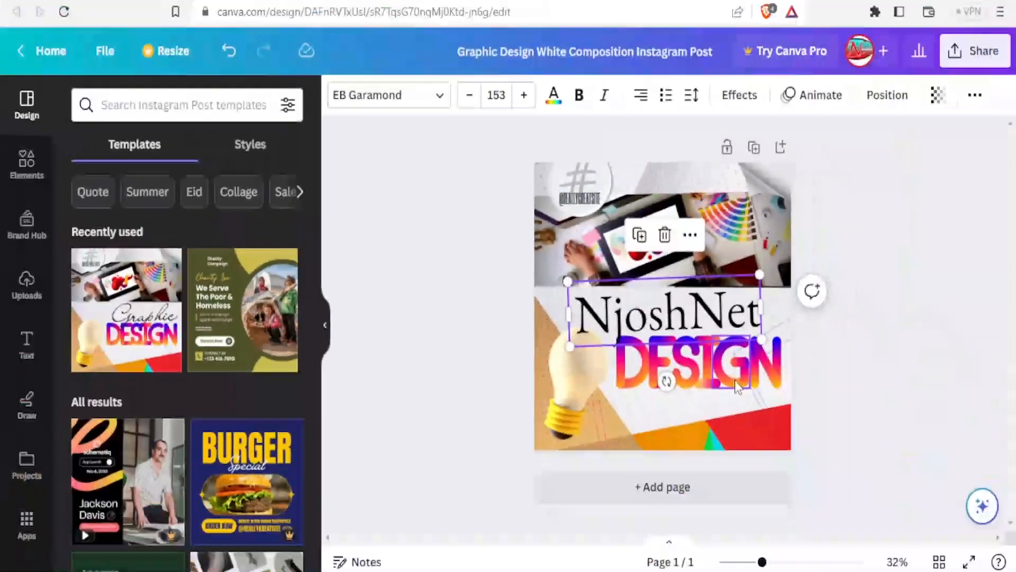
click(735, 380)
click(630, 374)
drag(630, 374, 625, 390)
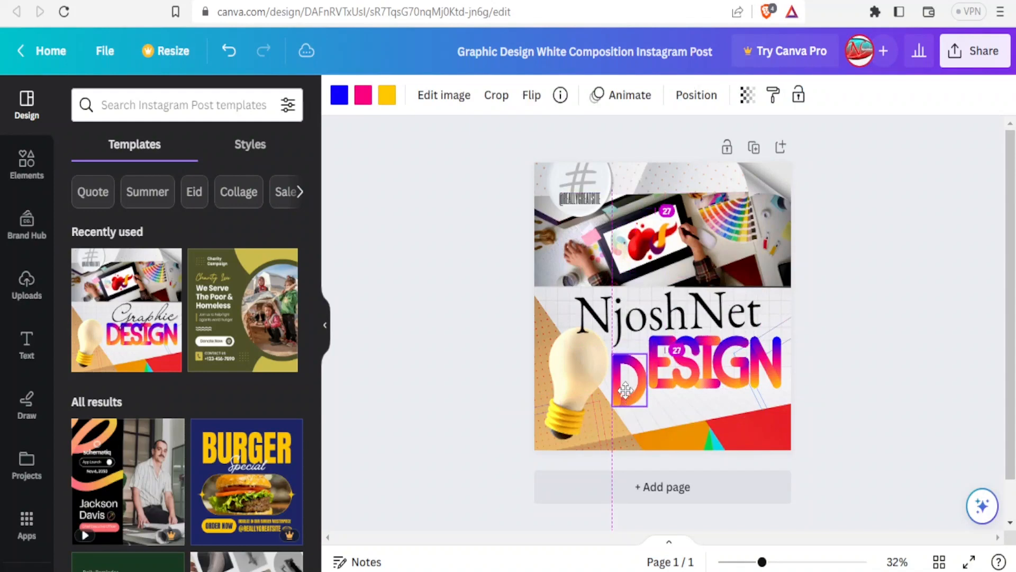
Lower the S and G of DESIGN to stagger the letters.
drag(684, 380, 686, 401)
click(736, 377)
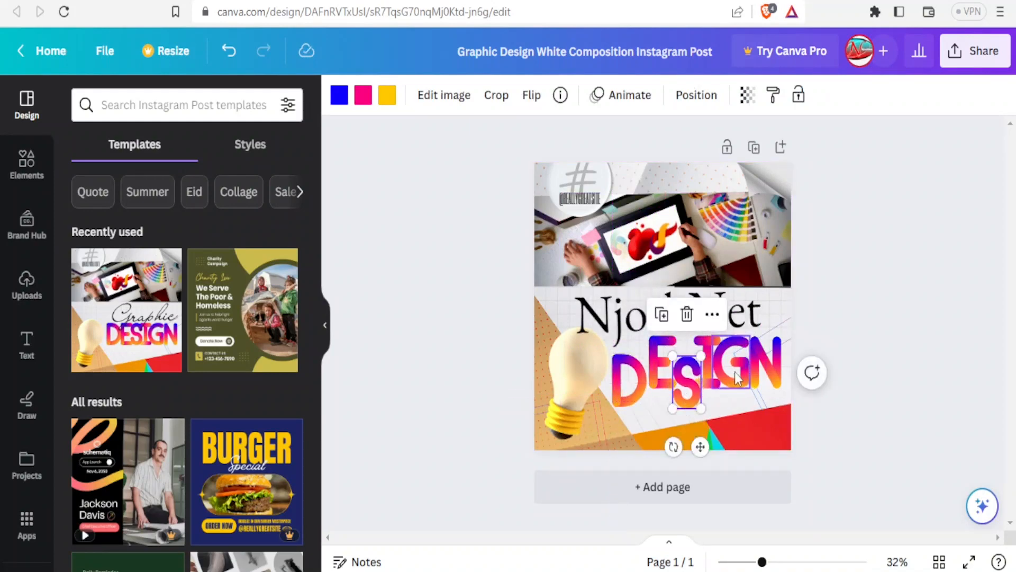
drag(735, 377, 738, 392)
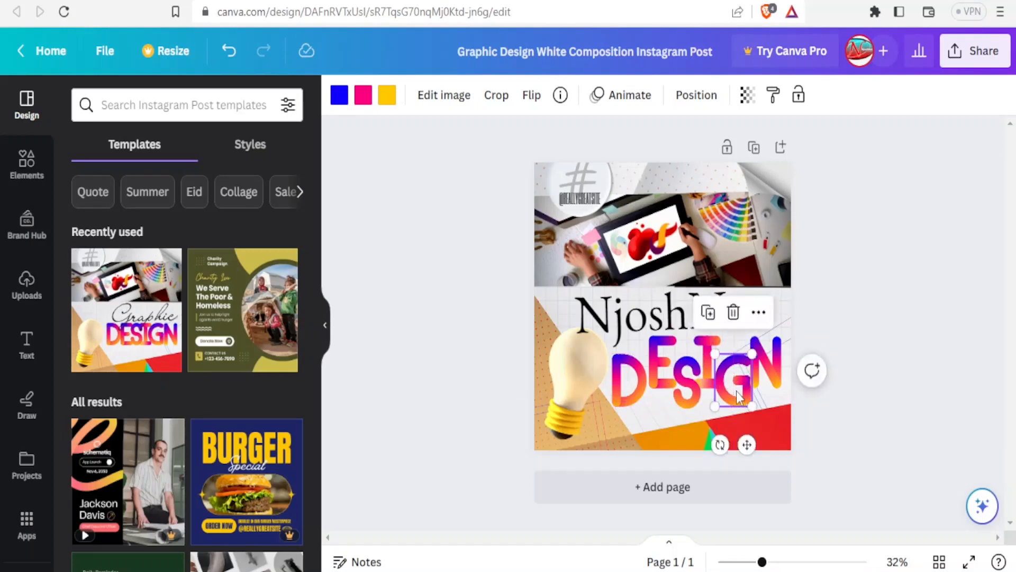
Shrink the lightbulb and move the red paint stroke down beside DESIGN.
click(573, 385)
drag(574, 385, 570, 384)
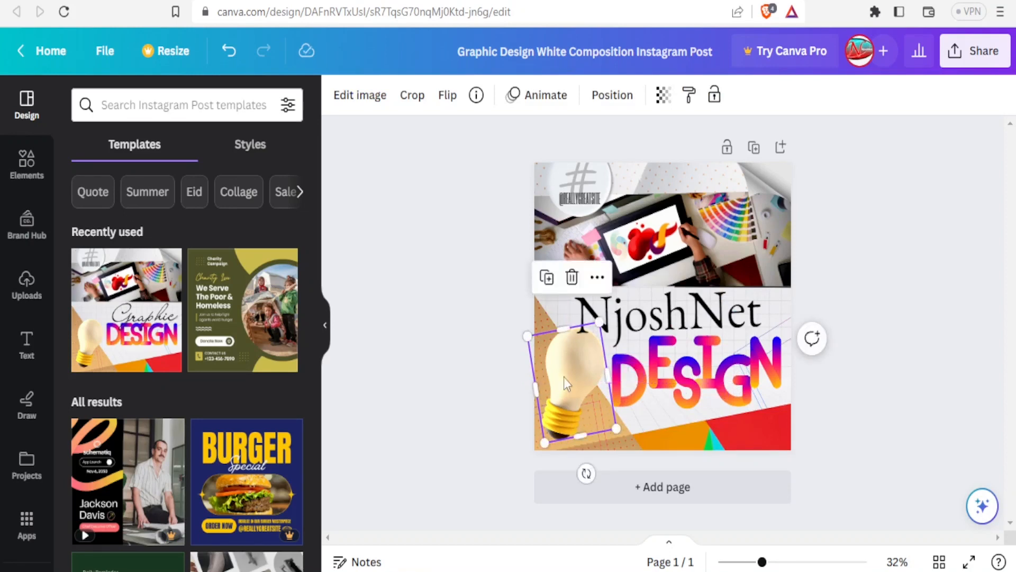
drag(528, 336, 548, 354)
click(652, 245)
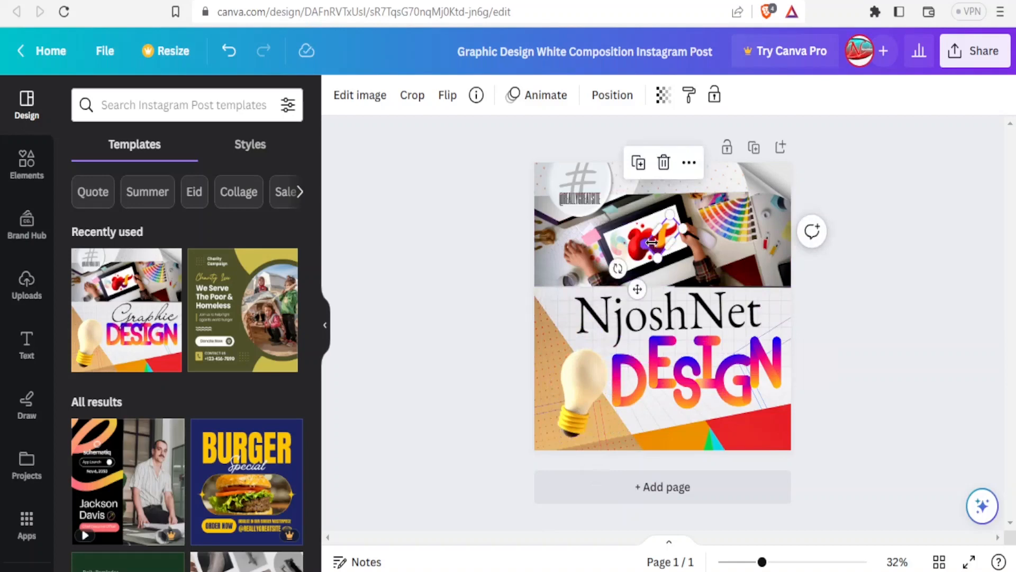
mouse_move(663, 248)
mouse_down()
mouse_move(671, 354)
mouse_move(662, 408)
mouse_move(647, 419)
mouse_up()
Replace the web-handle line with 'THE BEST IN TOWN' in Aileron Heavy, widening its box.
click(579, 201)
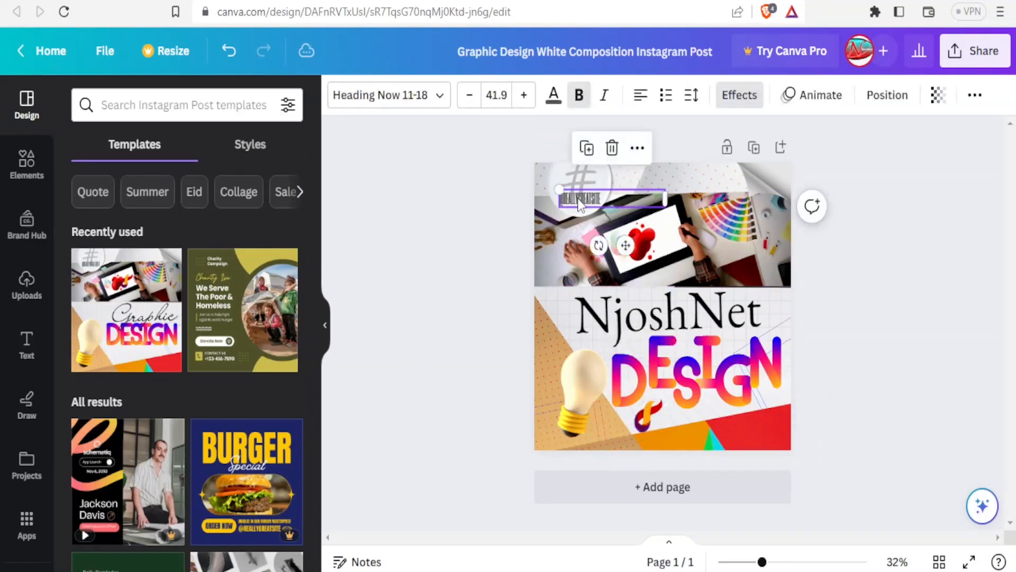
double_click(580, 200)
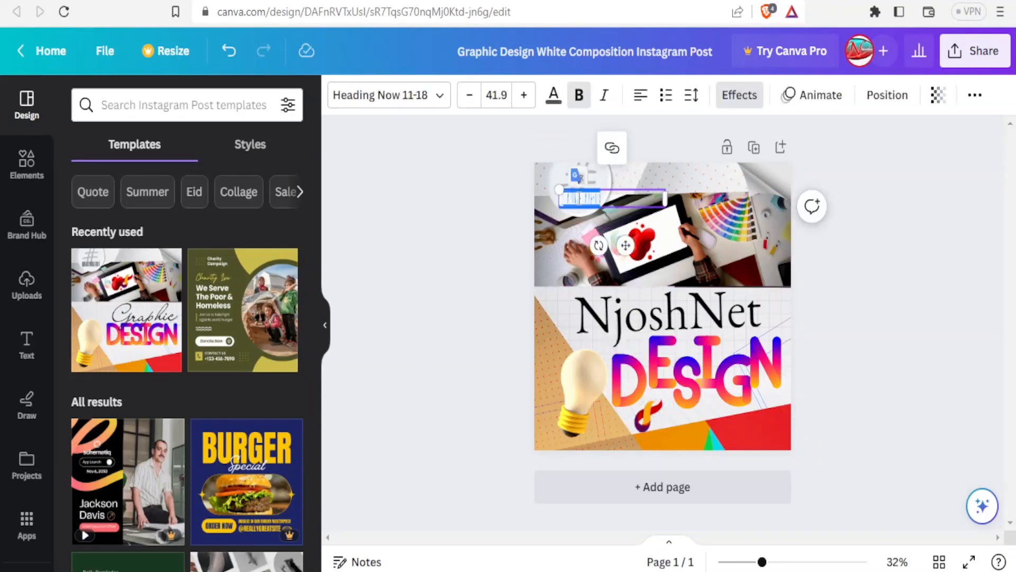
key(BackSpace)
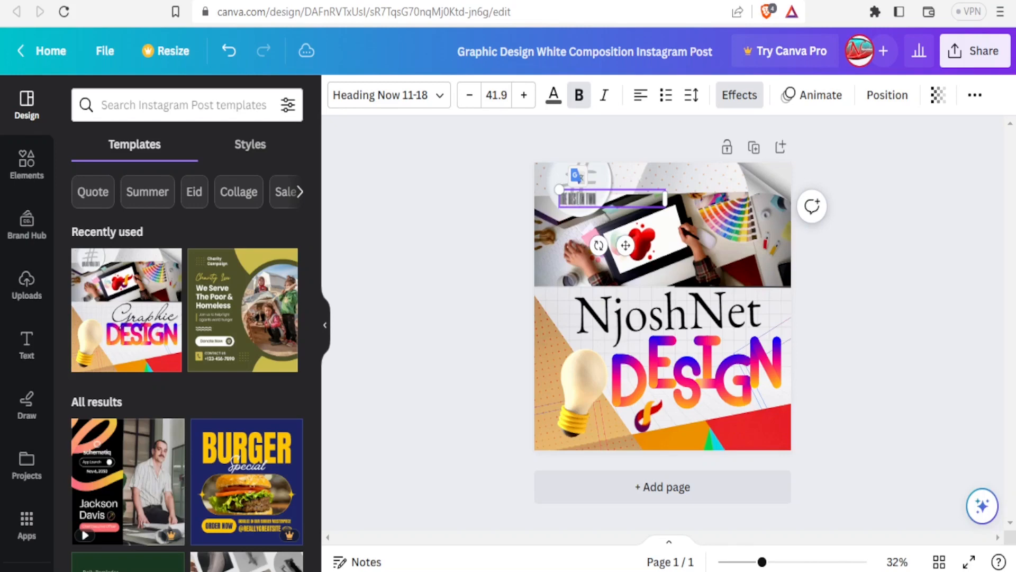
key(ctrl+a)
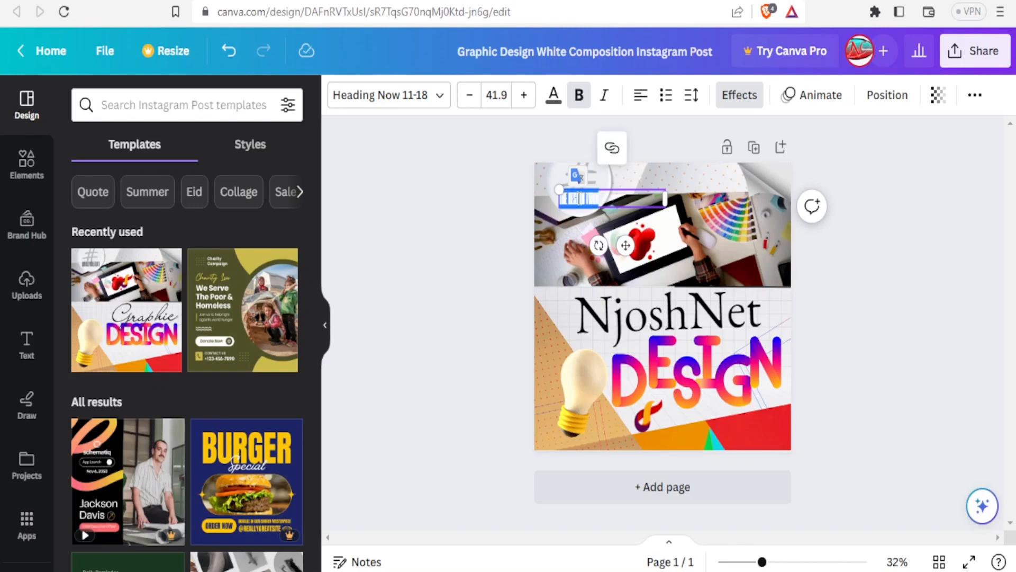
click(442, 105)
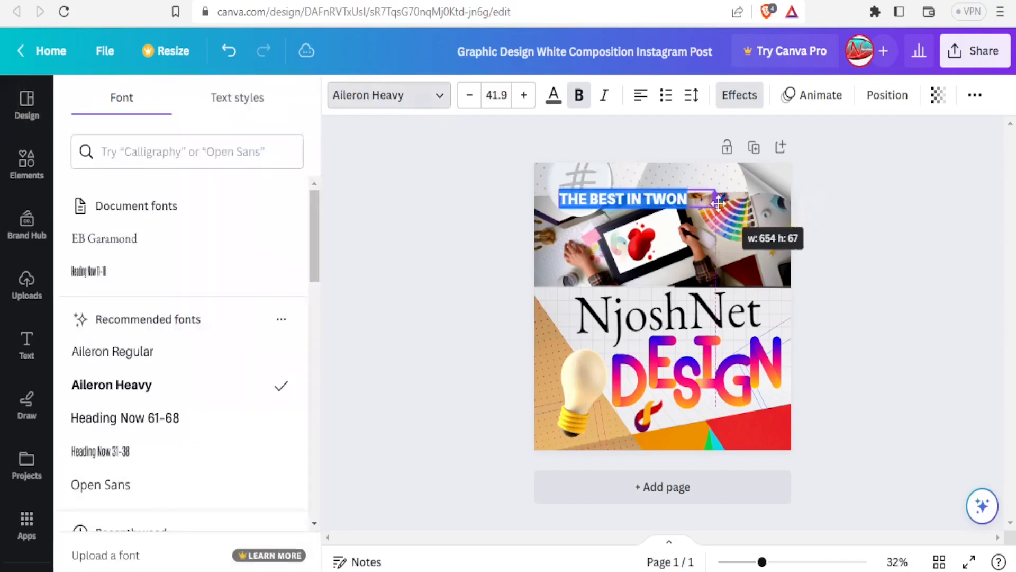
drag(718, 200, 718, 203)
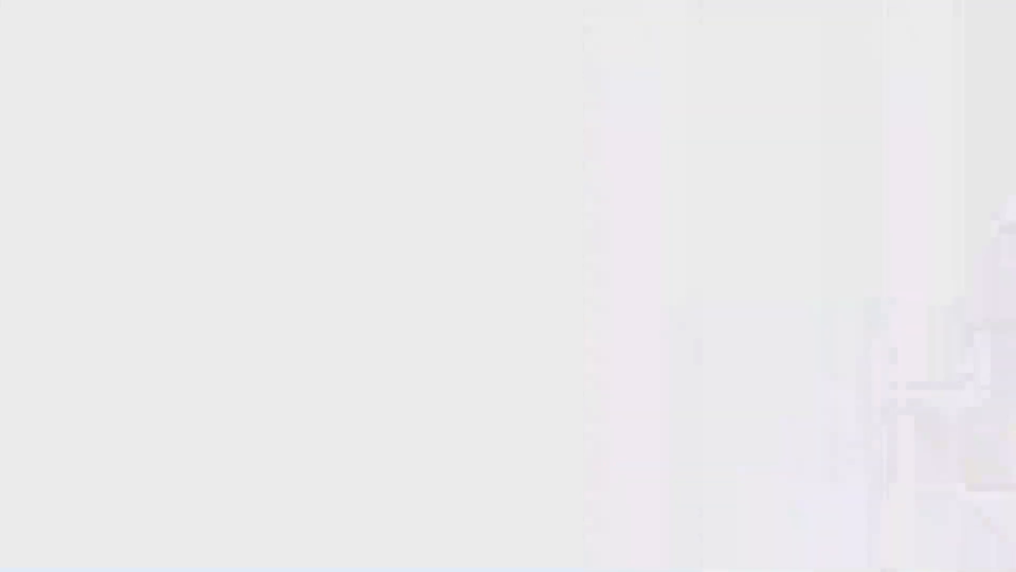
Make the tagline white and enlarge it to font size 48.9.
click(553, 97)
click(246, 239)
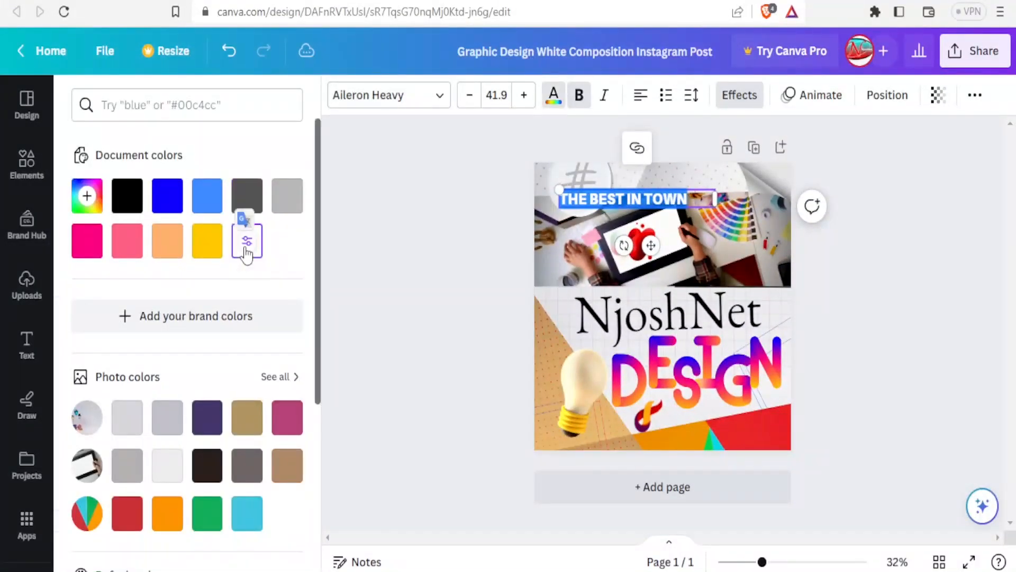
click(463, 233)
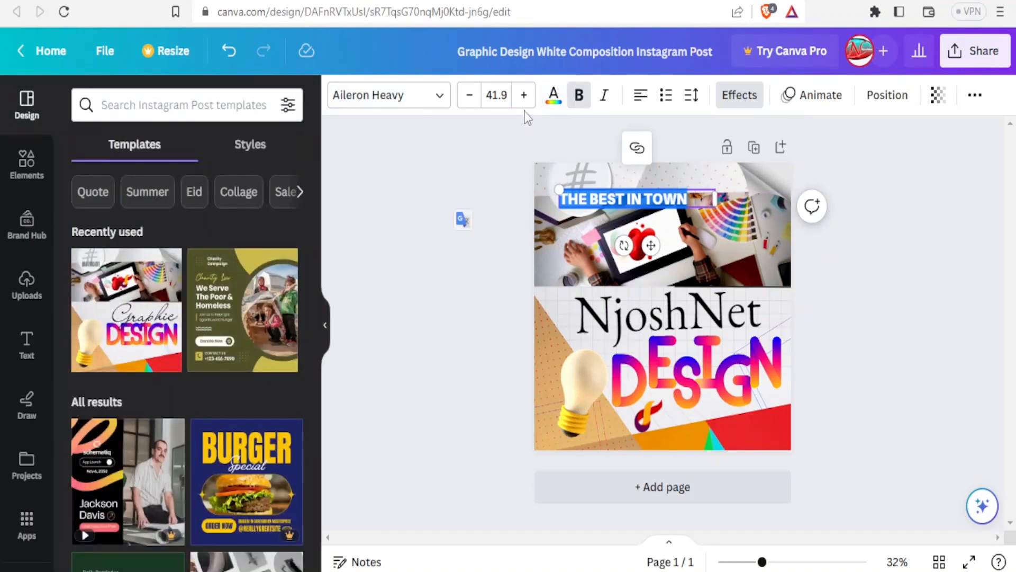
click(524, 97)
click(524, 97)
click(523, 96)
click(524, 96)
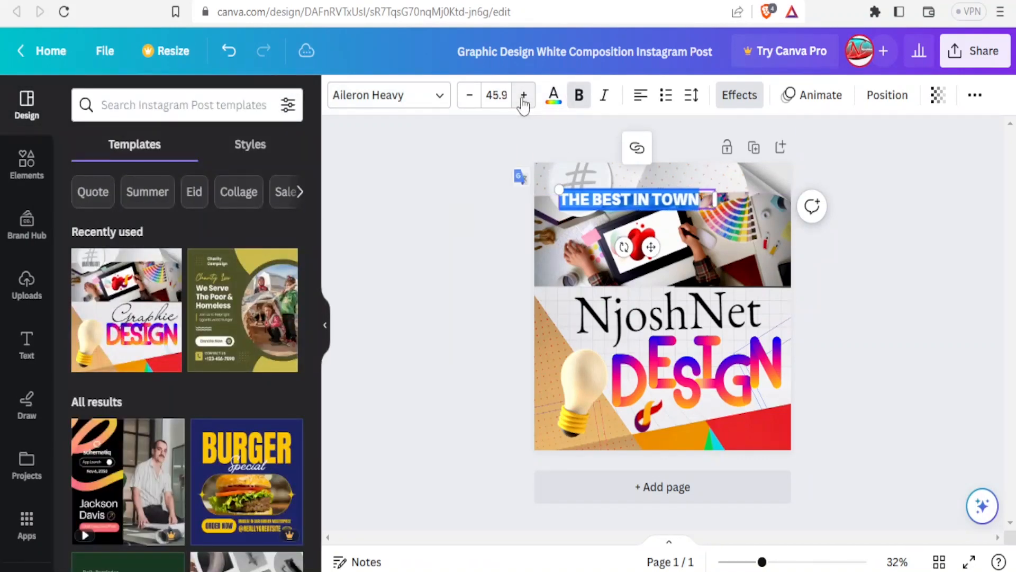
click(523, 97)
click(523, 96)
click(523, 96)
Move the tagline right and slightly up, then colour it pink.
click(903, 292)
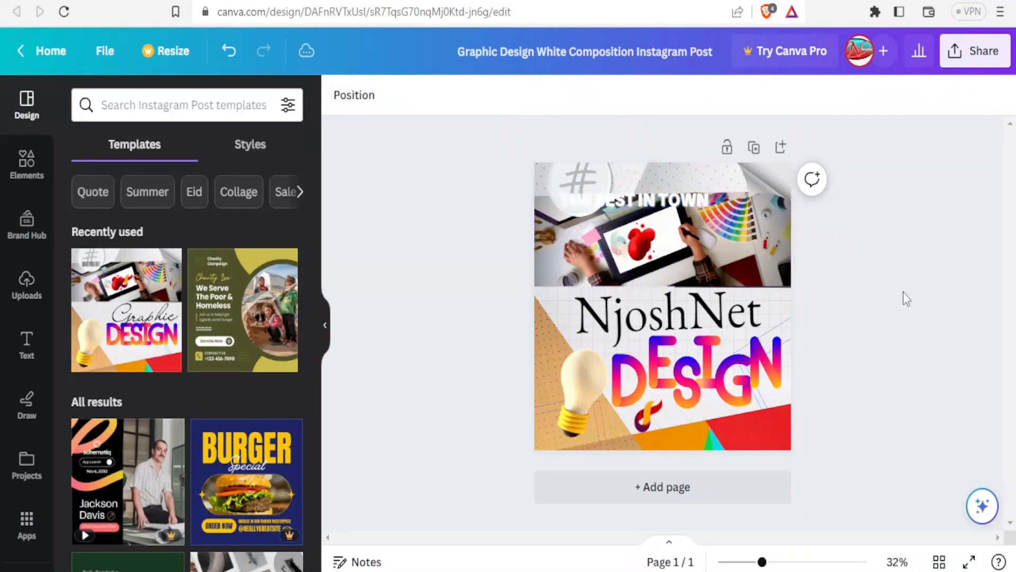
drag(664, 206, 697, 180)
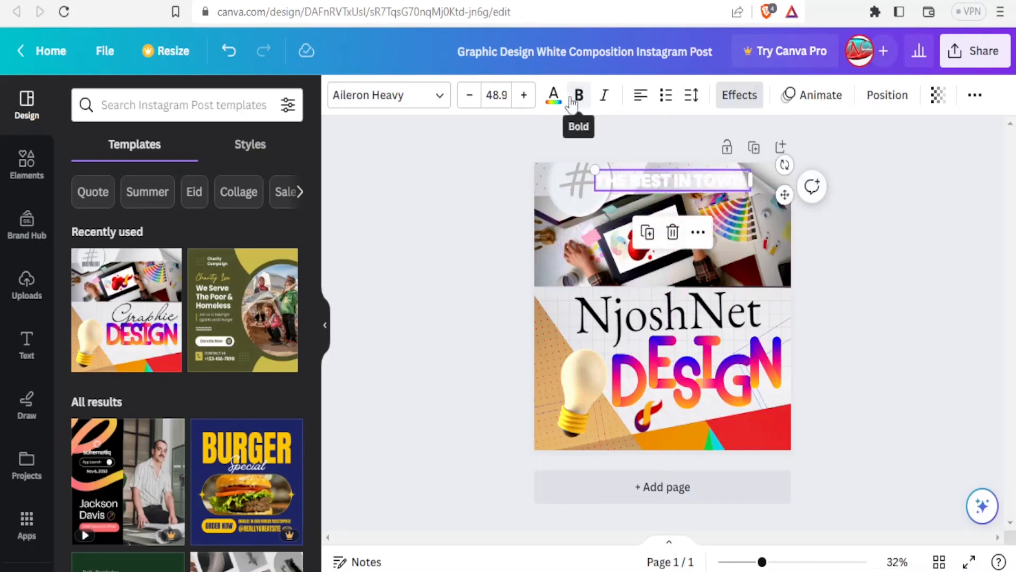
click(553, 97)
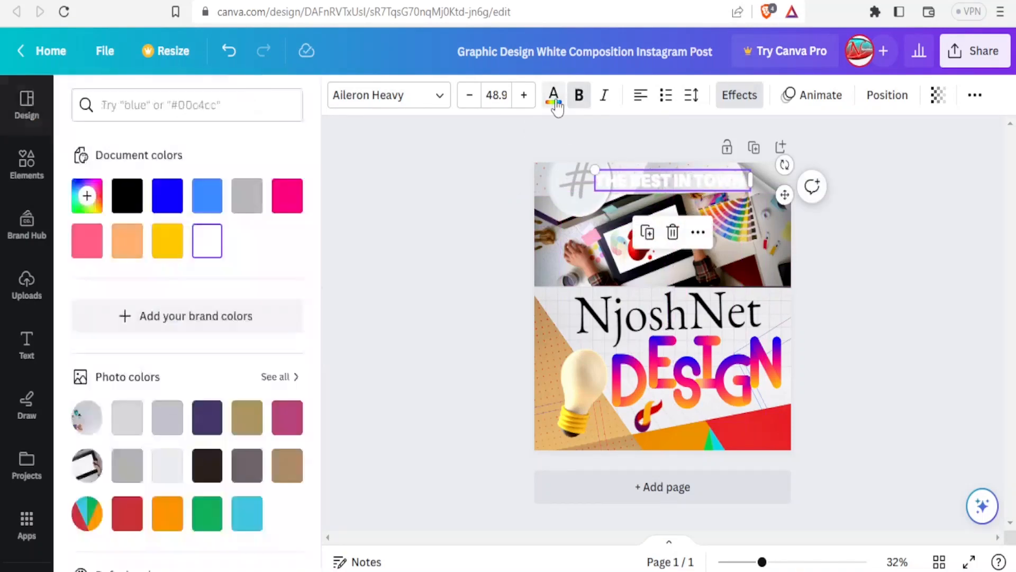
click(292, 205)
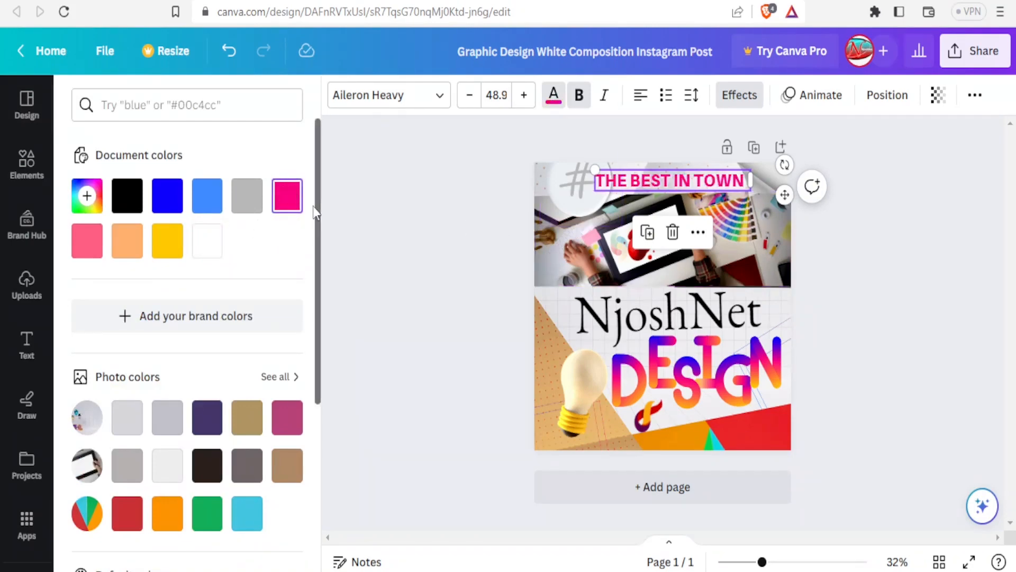
click(862, 284)
click(862, 283)
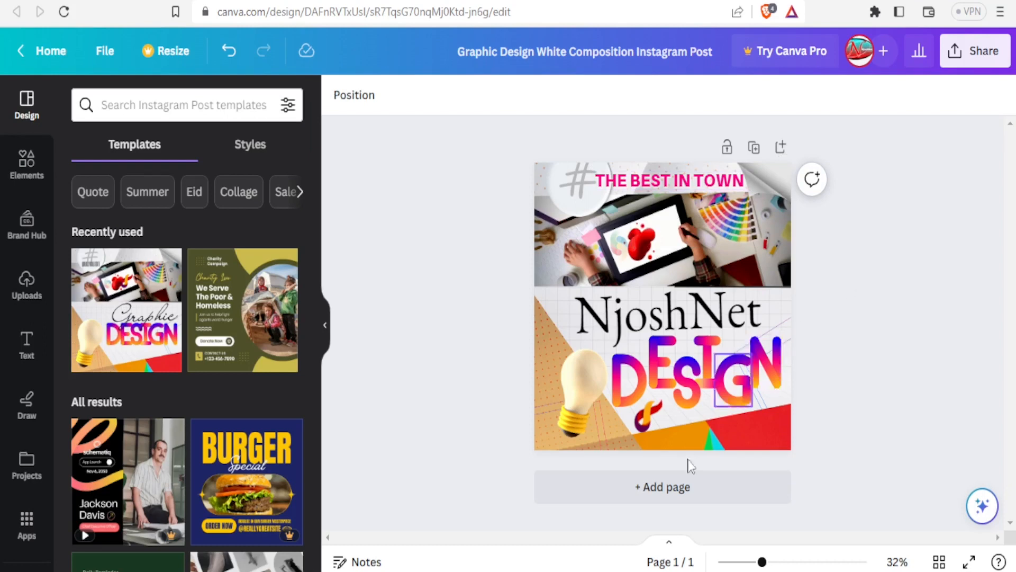
Add page 2 with the Green & Yellow charity campaign template and select its photo group.
click(659, 487)
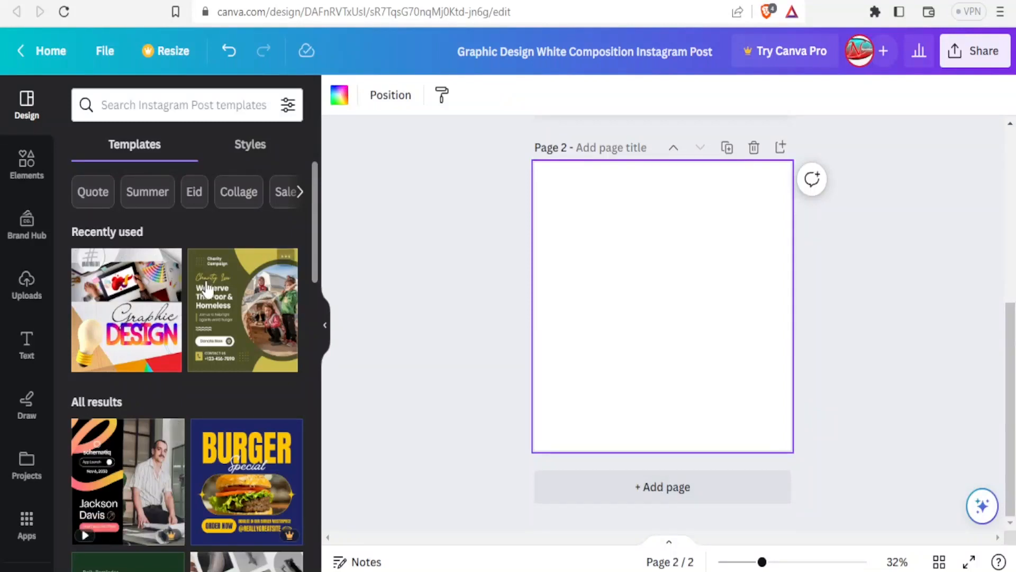
click(223, 297)
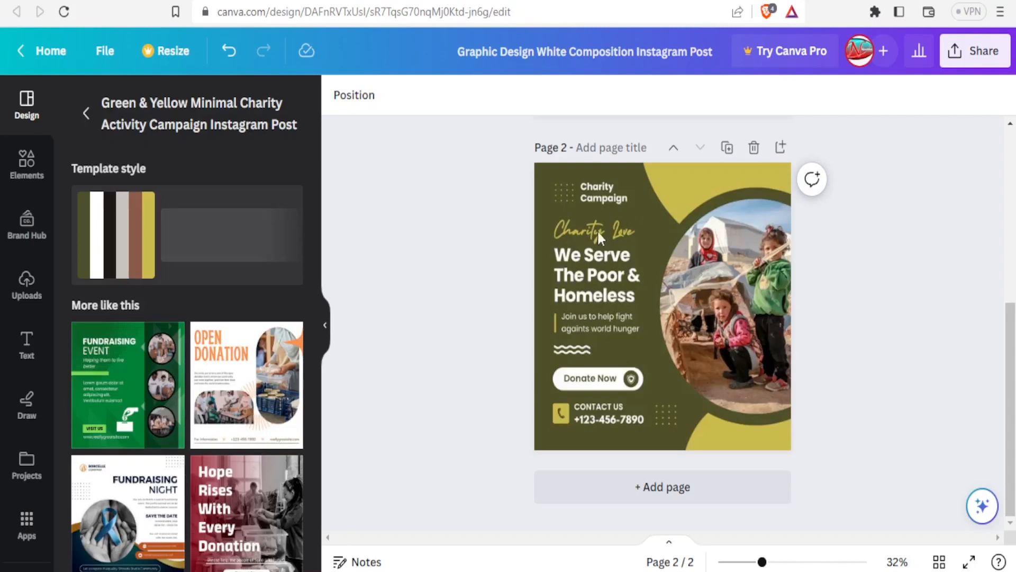
click(731, 285)
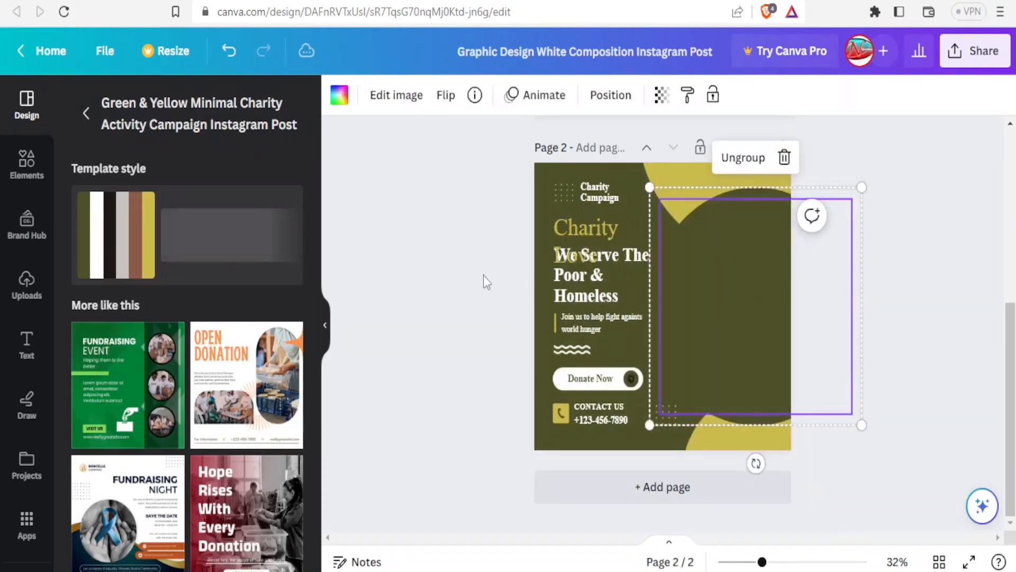
click(491, 250)
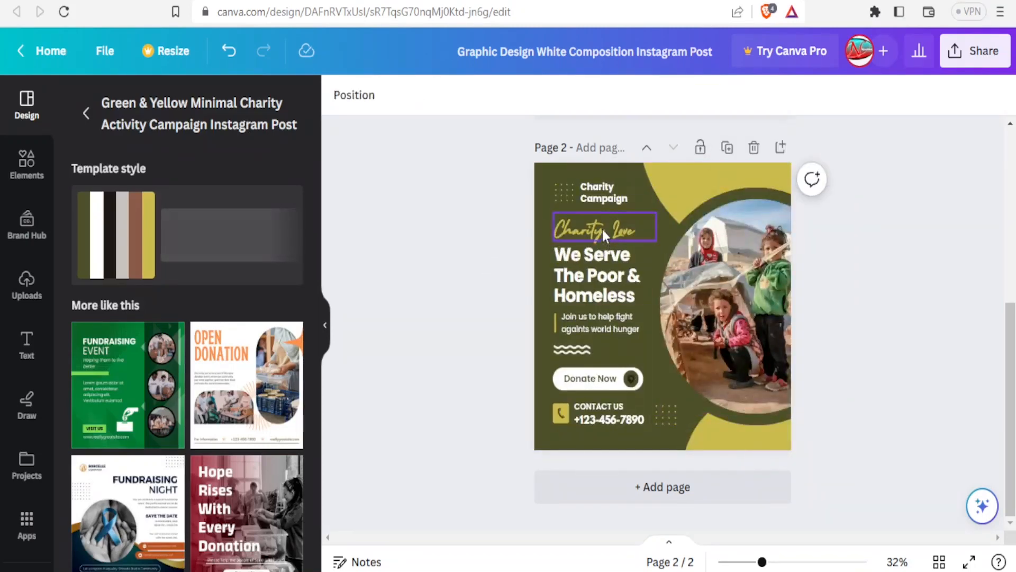
click(713, 275)
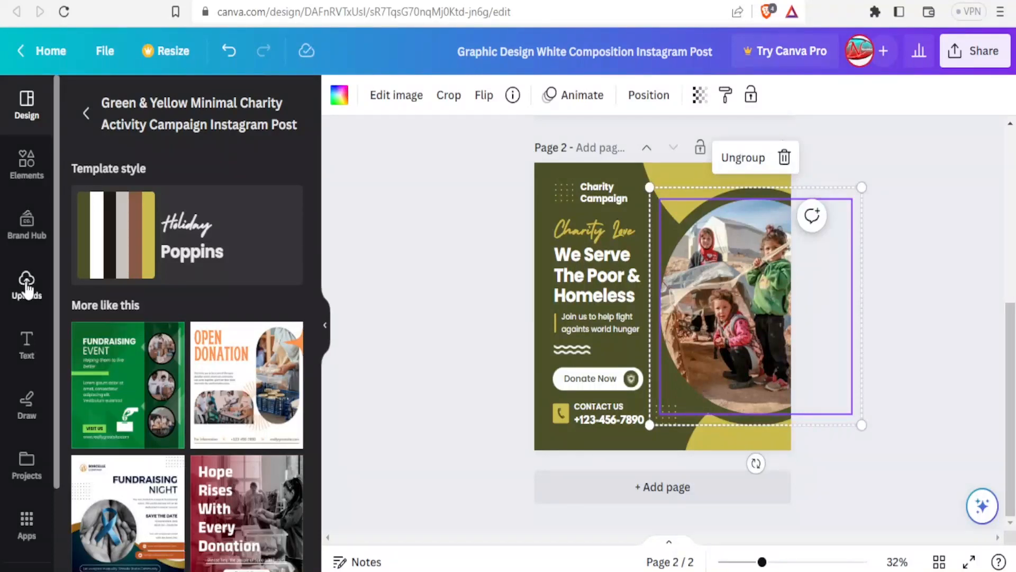
click(26, 285)
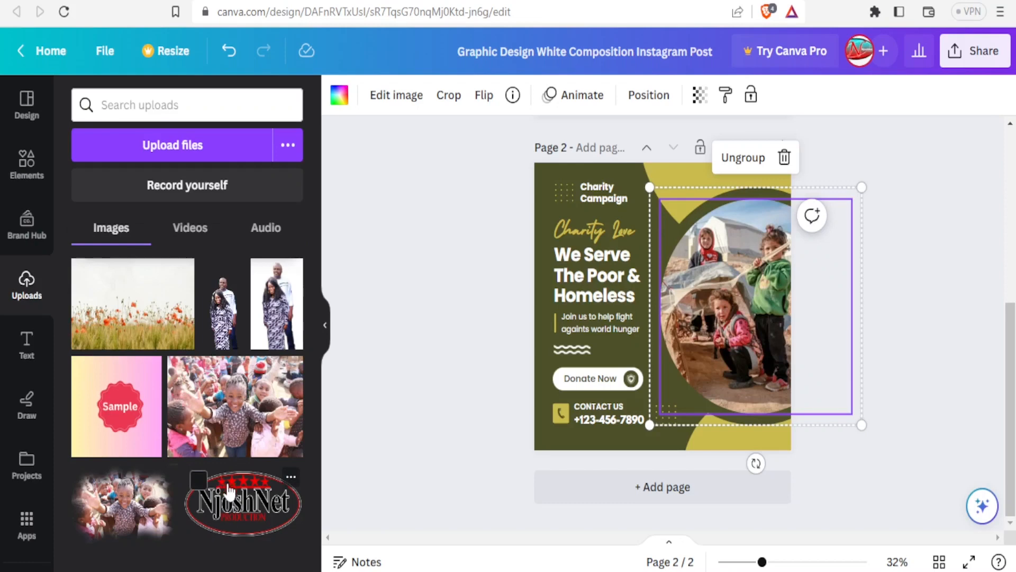
Upload the 'man 3' archer image from the computer.
click(169, 153)
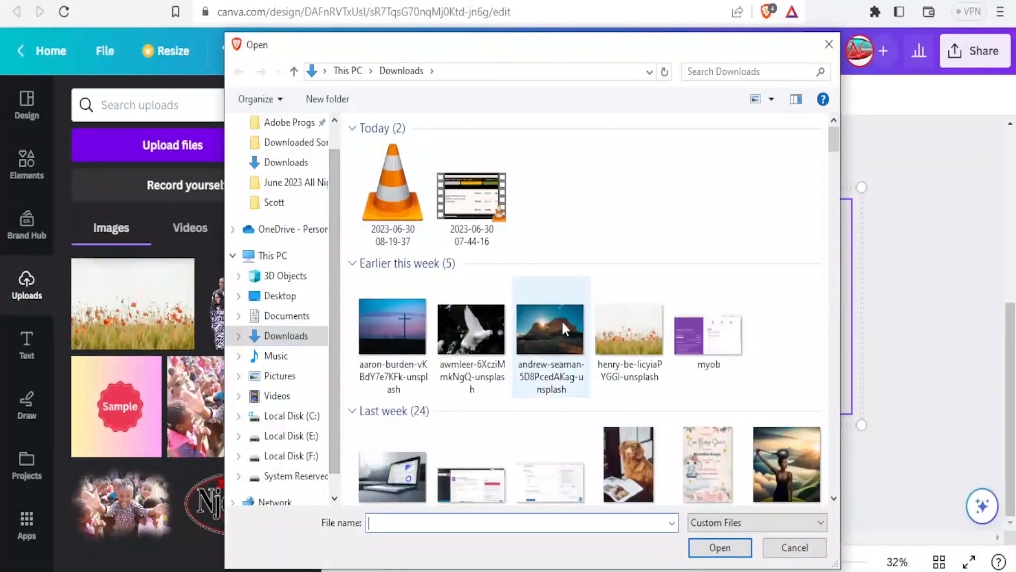
drag(830, 148, 834, 161)
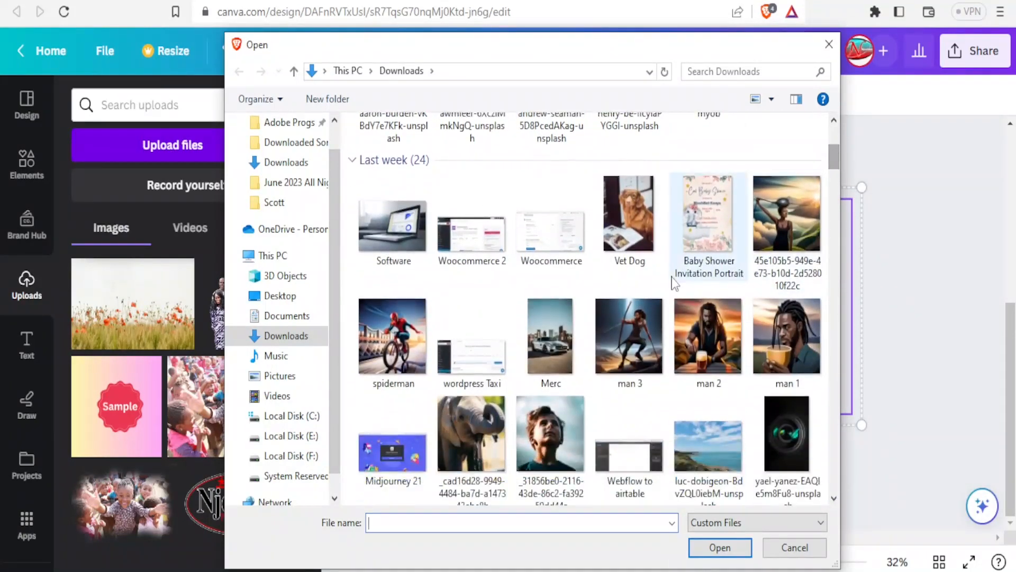
click(630, 320)
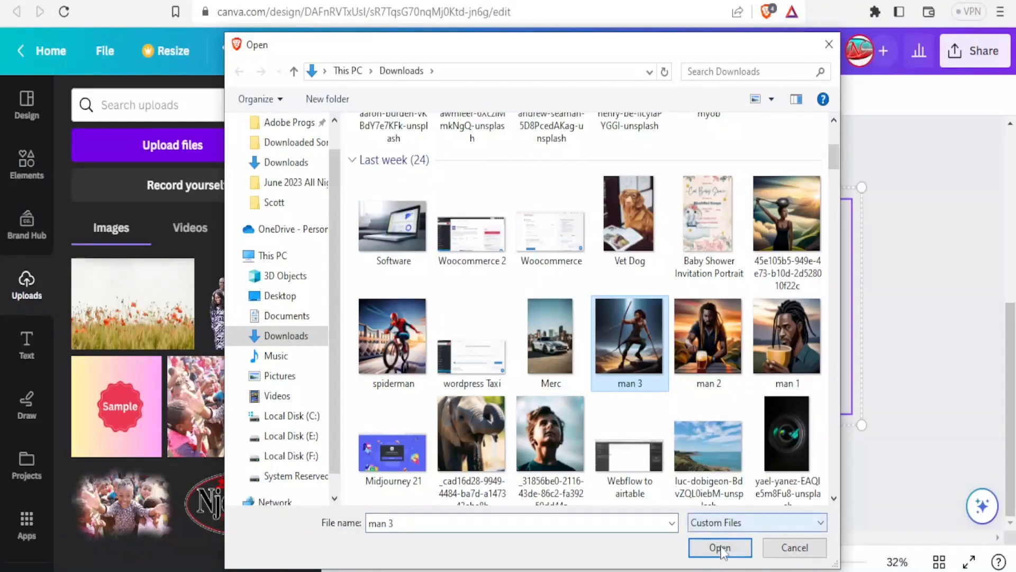
click(721, 550)
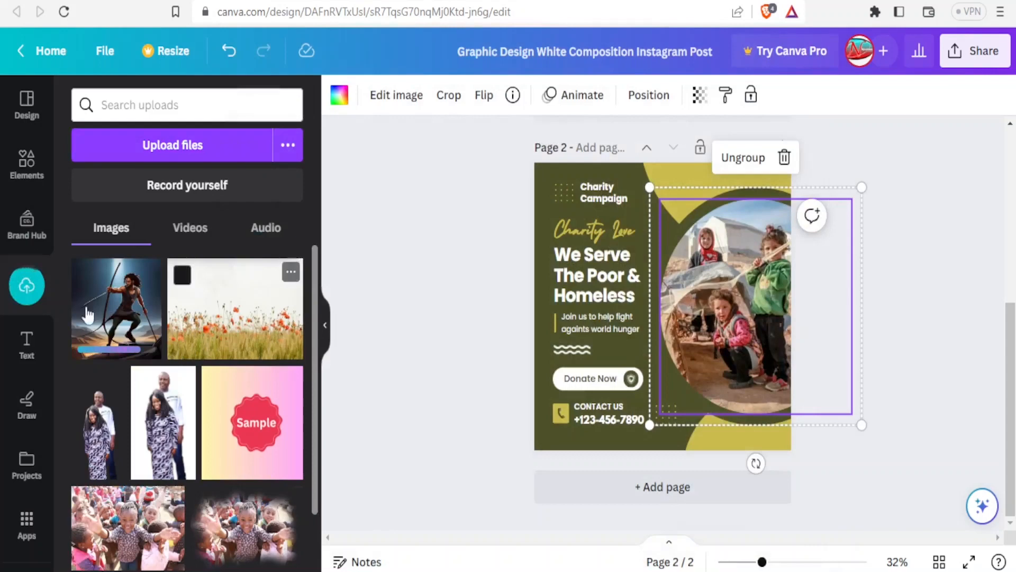
Drop the archer image into the circular photo frame and shift the frame slightly left.
click(110, 325)
drag(691, 334, 754, 301)
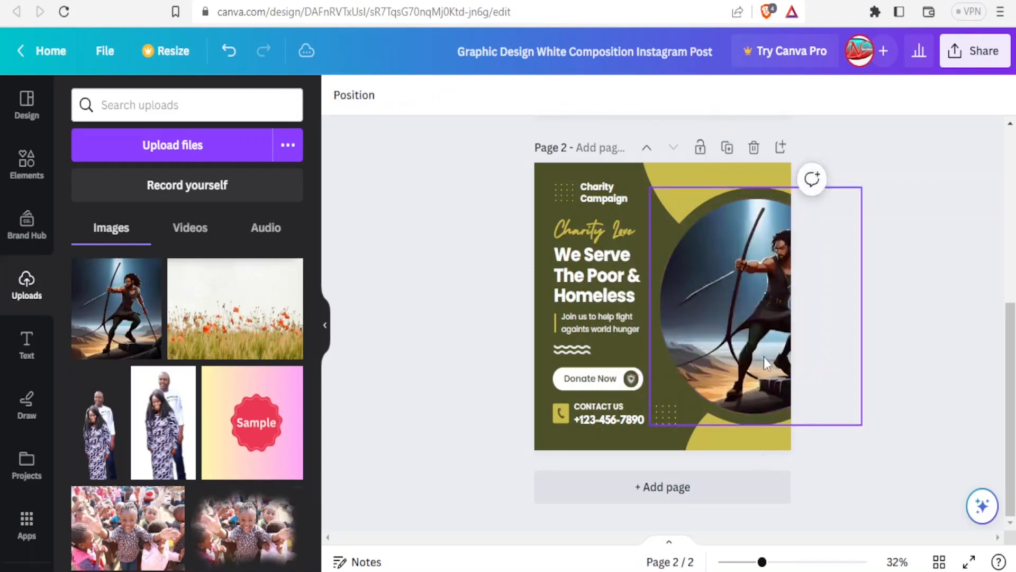
click(753, 319)
drag(752, 314, 730, 309)
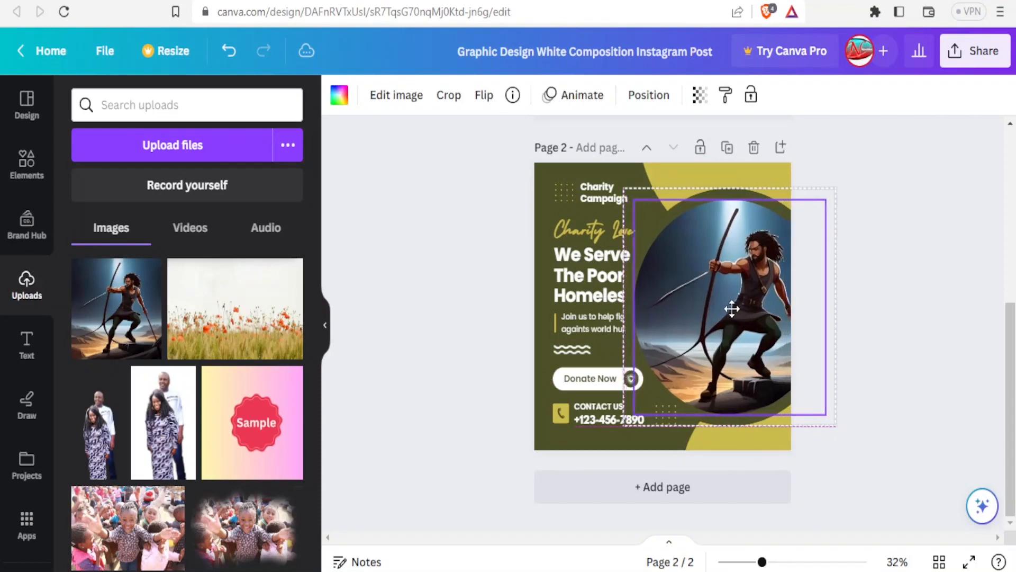
Retitle 'Charity Campaign' as 'Vitory Studios', widen the box and enlarge the font.
click(921, 259)
click(608, 193)
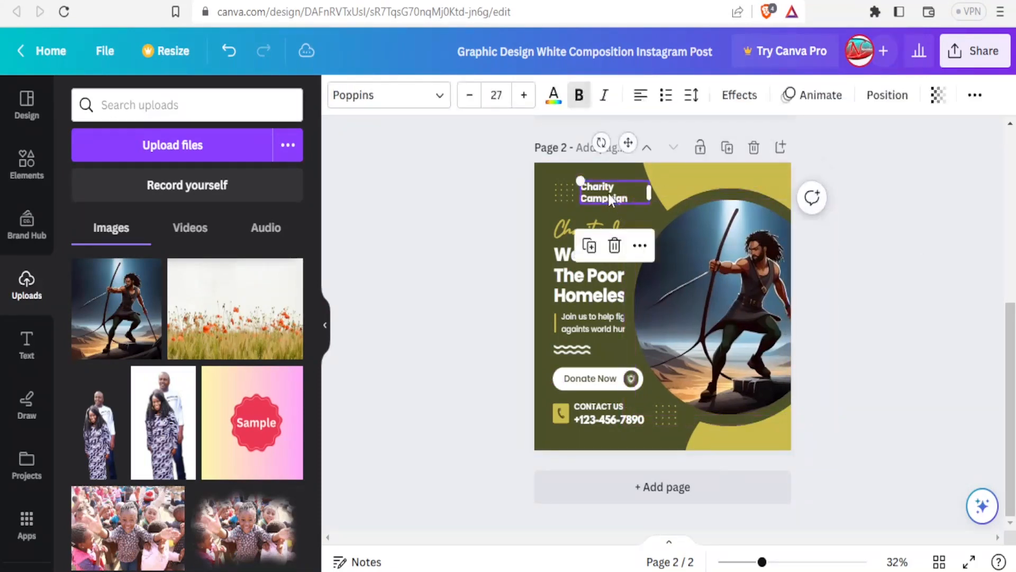
click(609, 193)
click(633, 199)
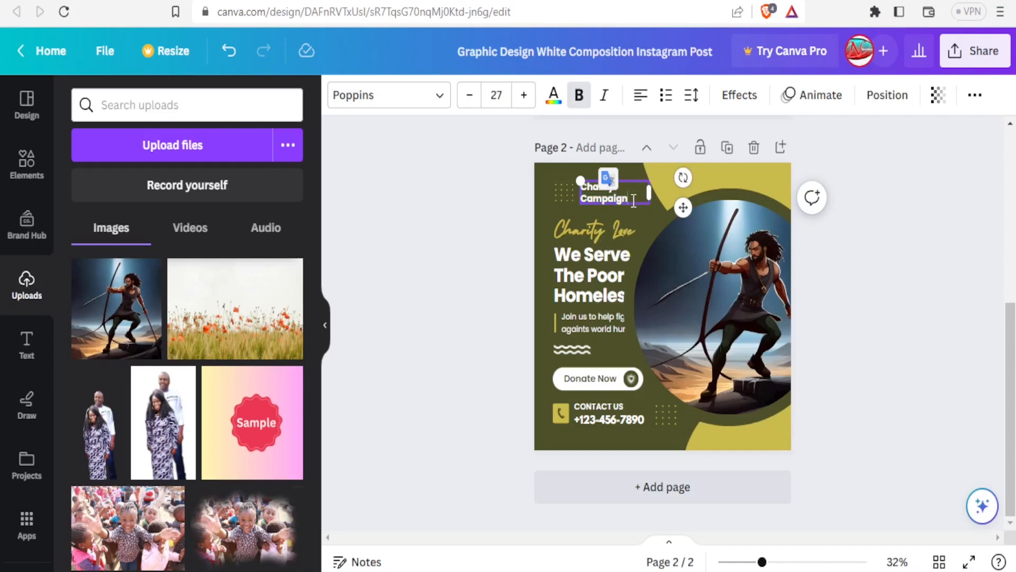
key(BackSpace)
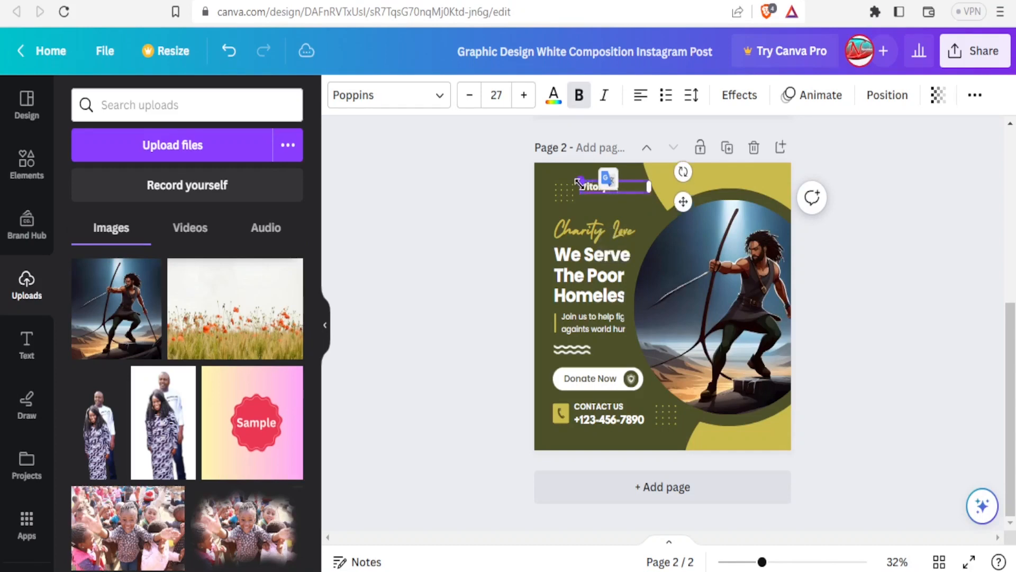
drag(649, 187, 683, 188)
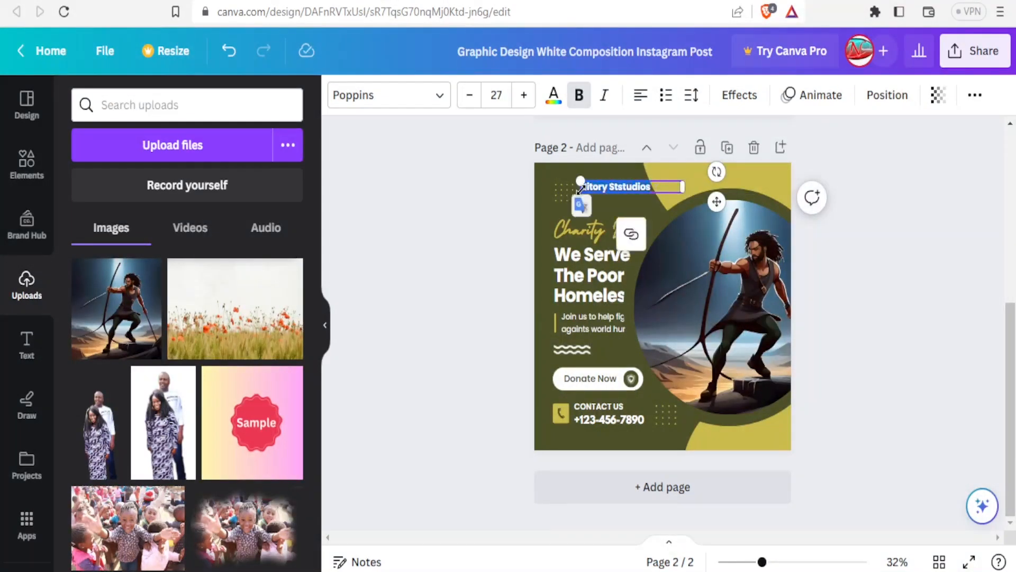
click(524, 95)
click(524, 95)
click(524, 95)
click(524, 95)
click(524, 95)
click(524, 96)
click(525, 95)
click(526, 95)
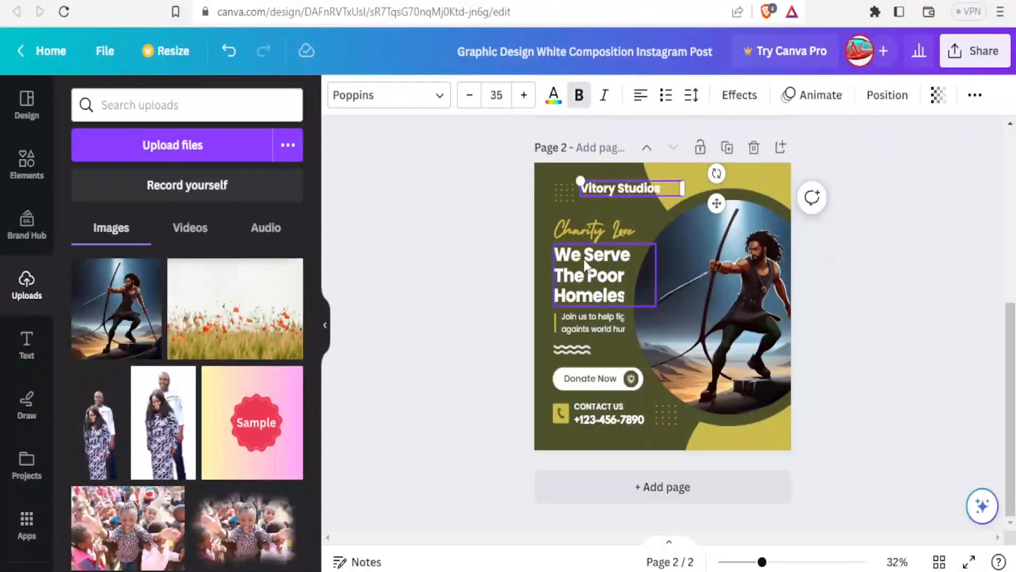
Change the heading from 'We Serve The Poor & Homeless' to 'We Serve The ALL'.
click(613, 258)
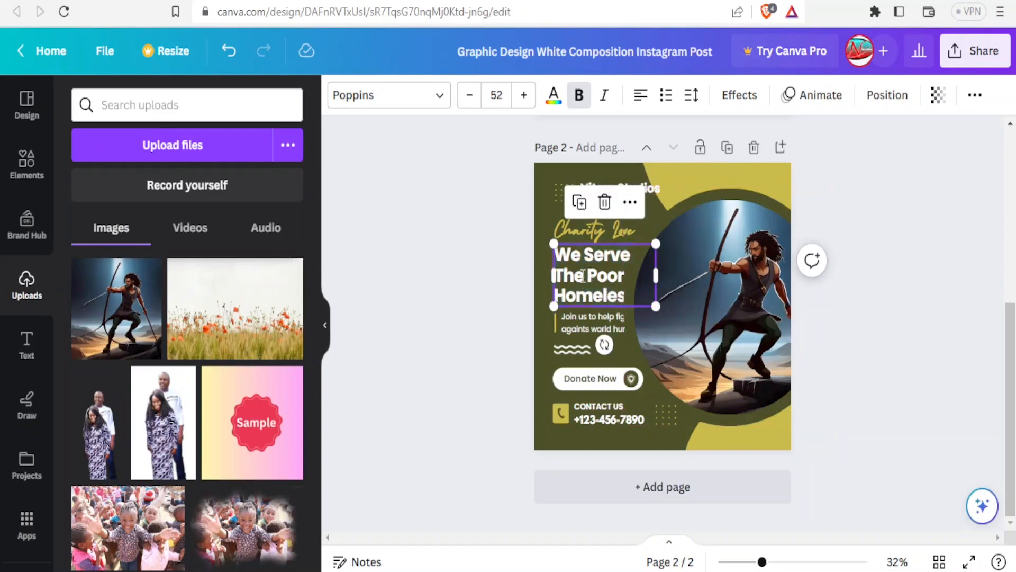
double_click(582, 275)
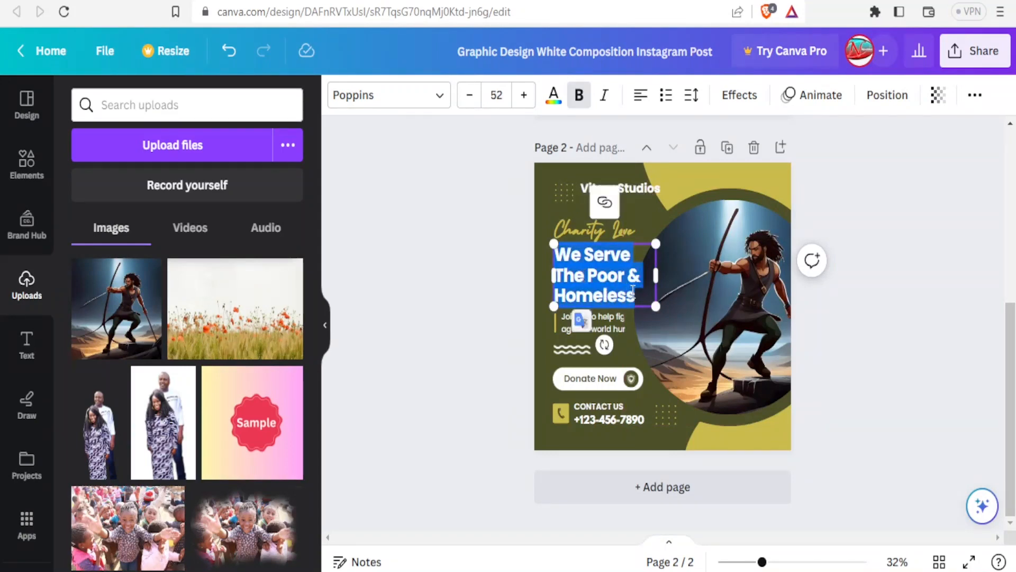
click(635, 290)
drag(635, 290, 593, 274)
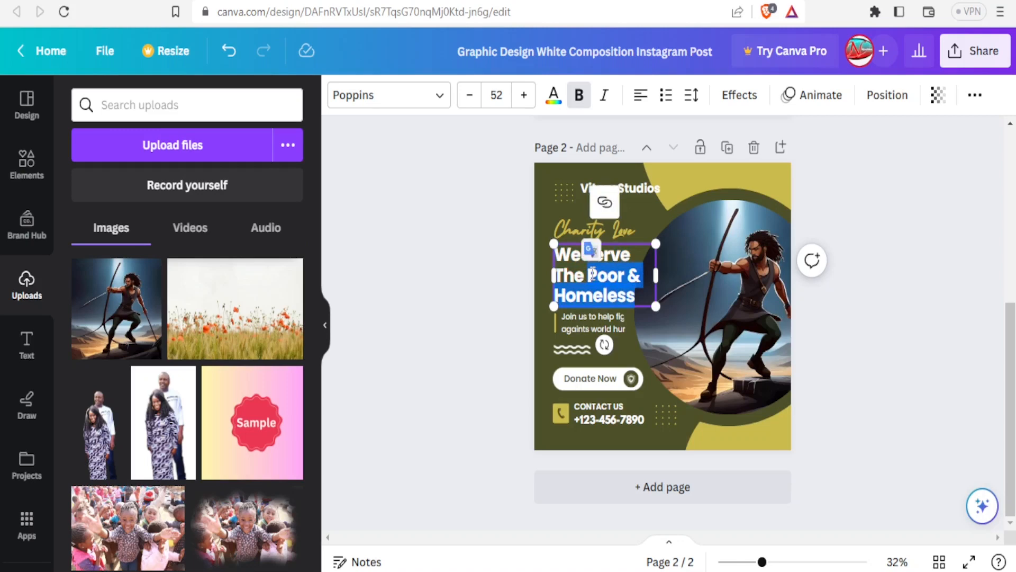
text(ALL)
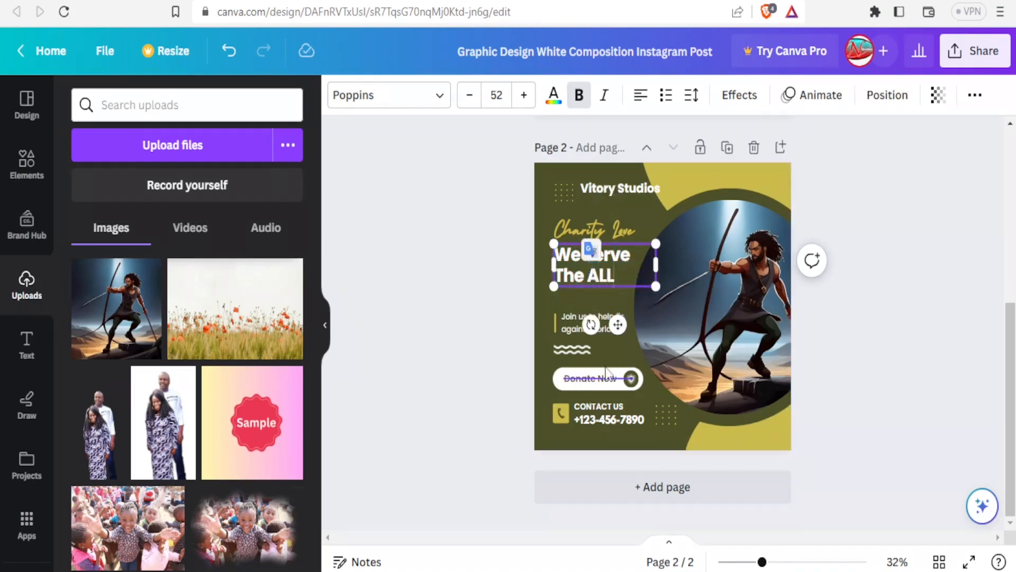
Replace the contact phone number with a new one.
click(598, 418)
click(599, 418)
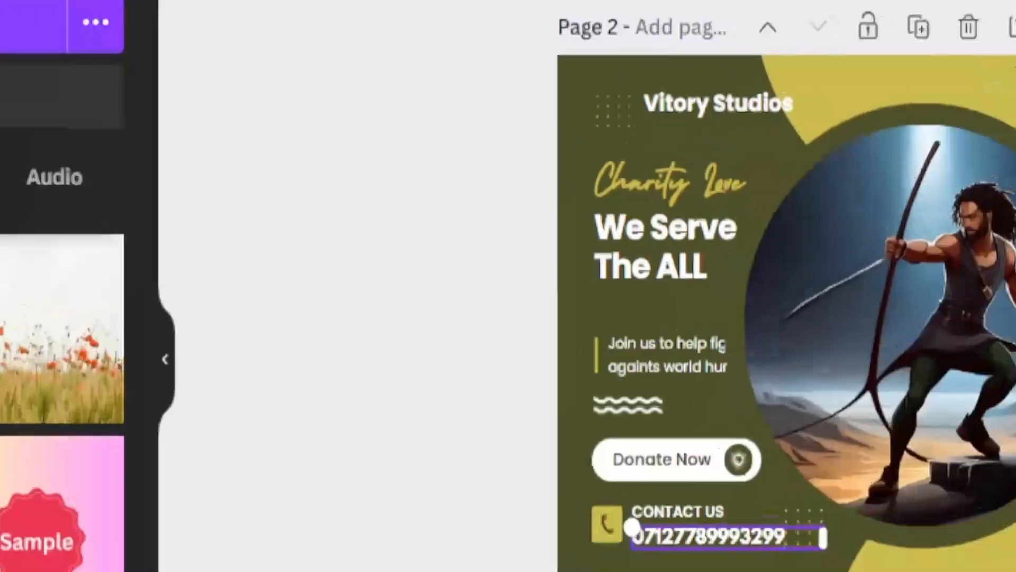
click(992, 334)
drag(1011, 349, 1000, 176)
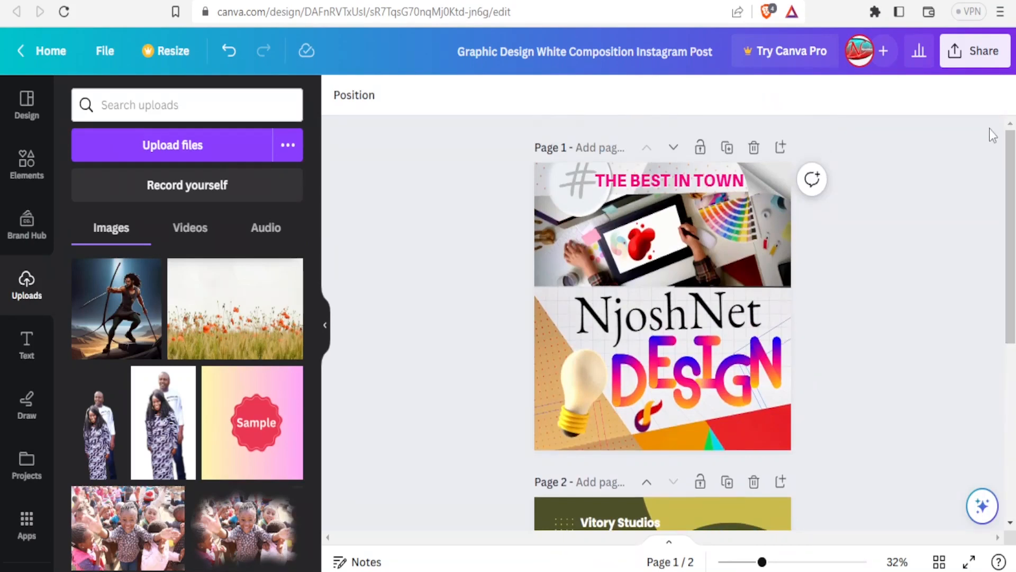
Copy the Canva design's collaboration link from the Share panel.
click(977, 51)
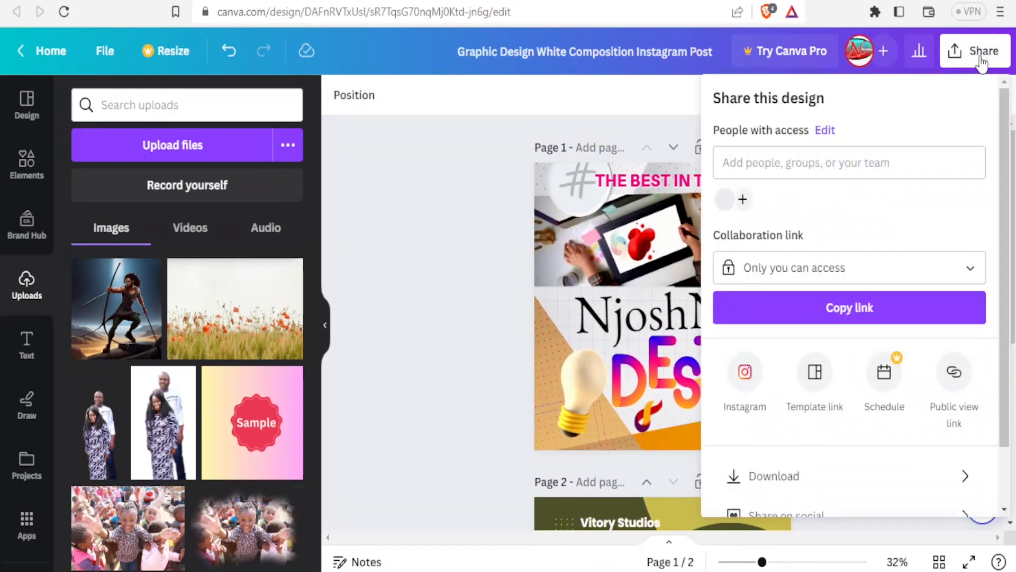
click(844, 308)
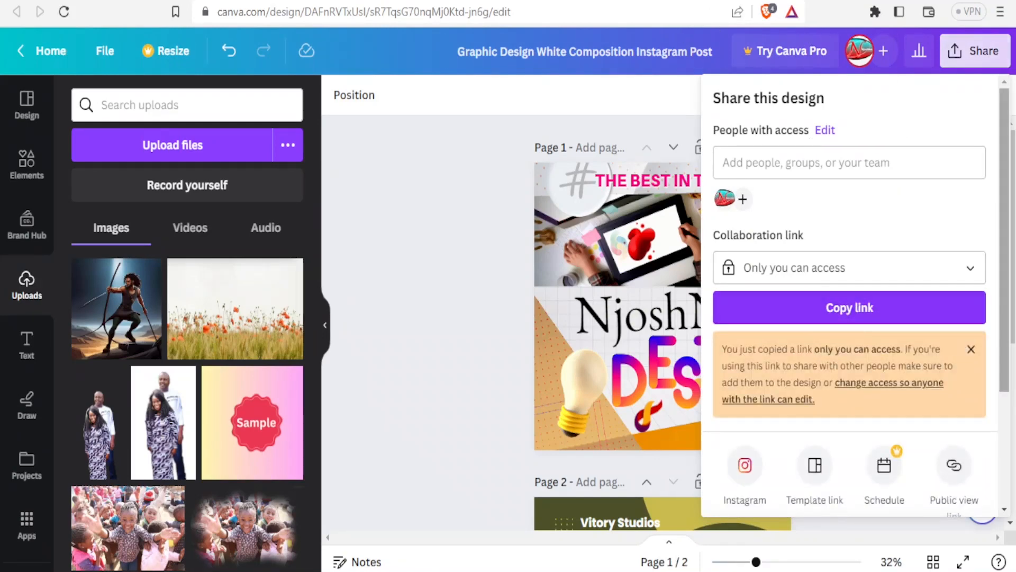
drag(1010, 227, 1008, 364)
Try downloading both pages as PNG, back out of the premium notice, and go to Behance.
click(831, 410)
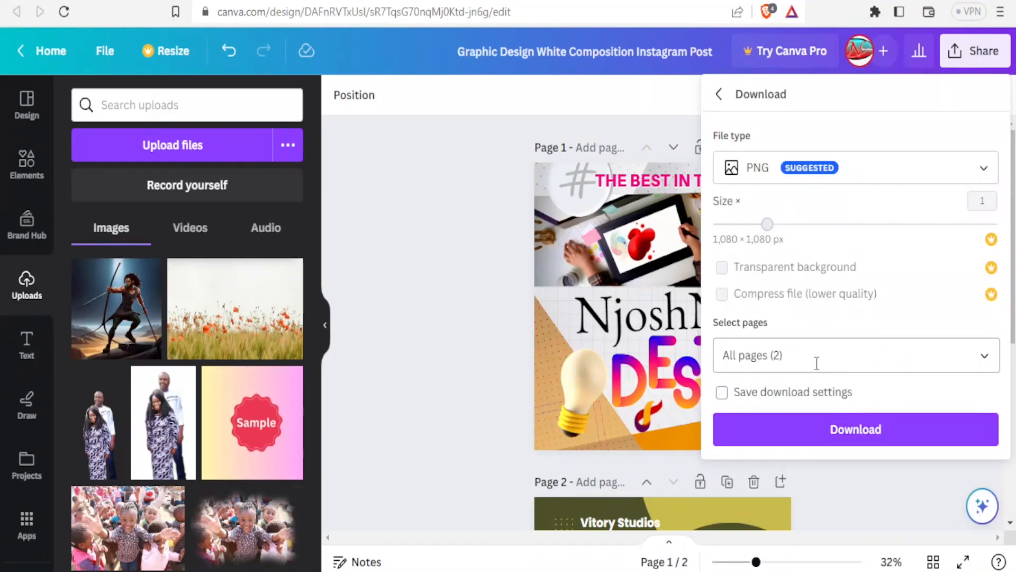
click(795, 432)
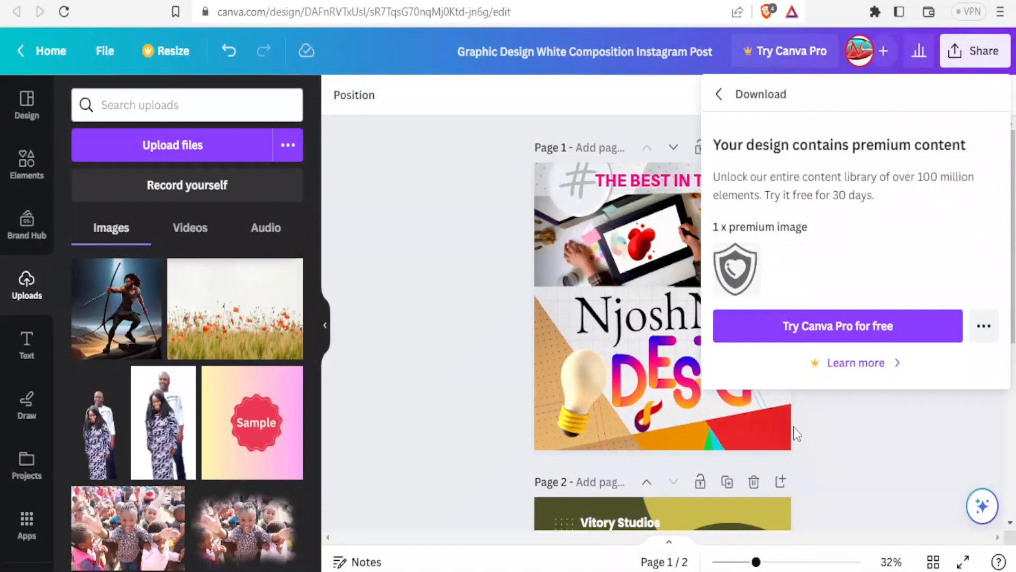
click(719, 94)
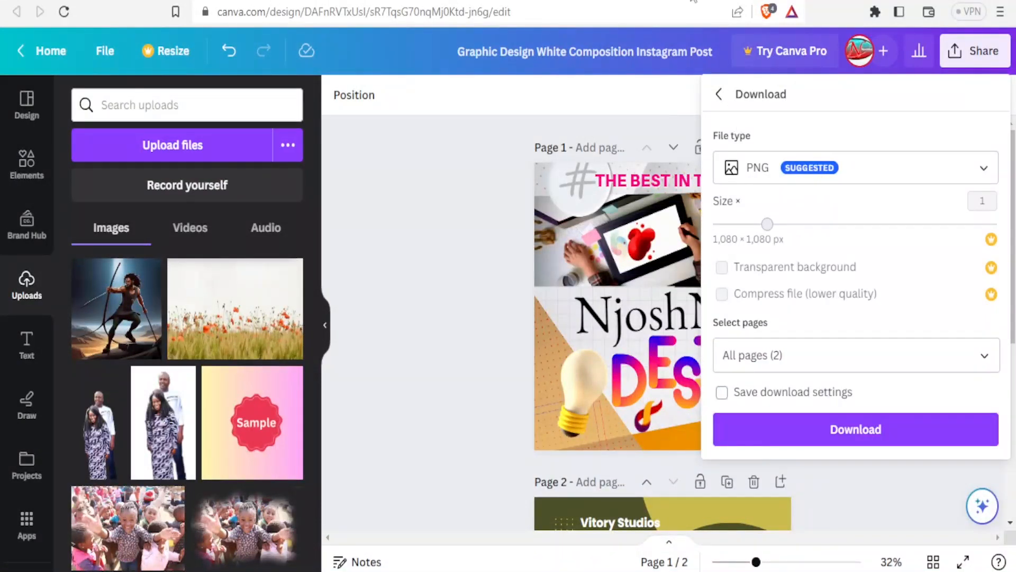
click(547, 1)
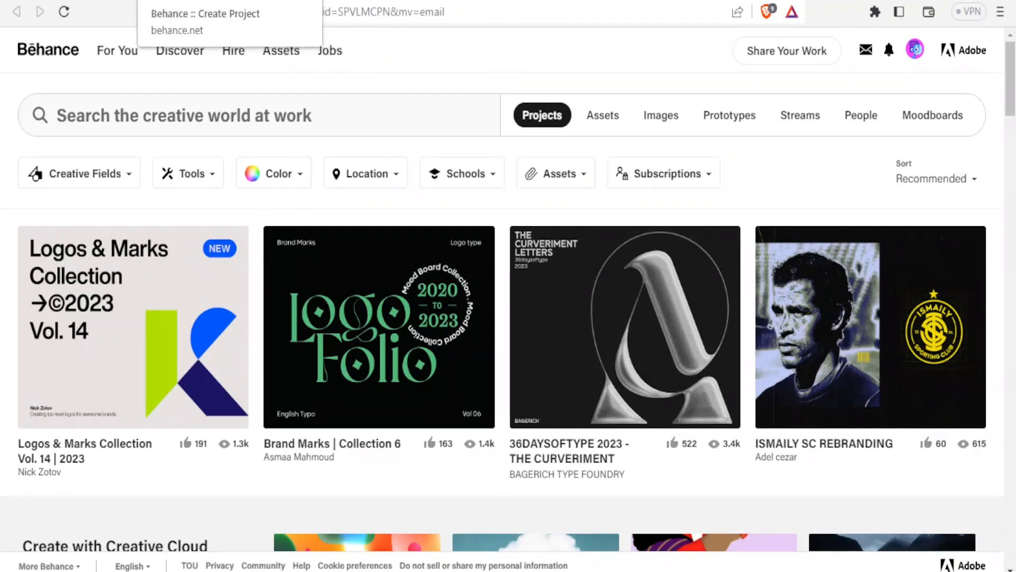
In the Behance project editor, paste the copied Canva link as embed code.
click(190, 1)
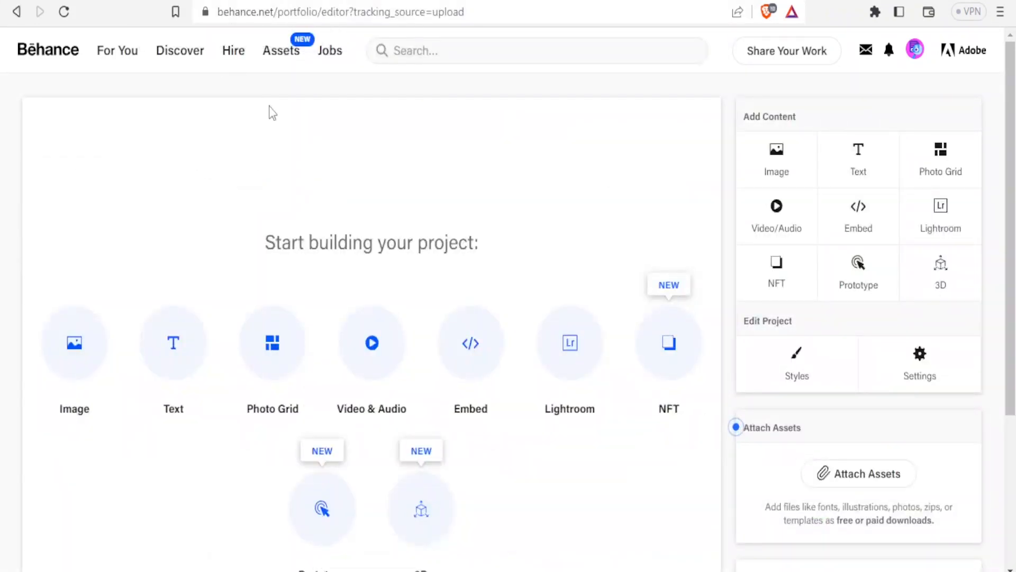
click(468, 349)
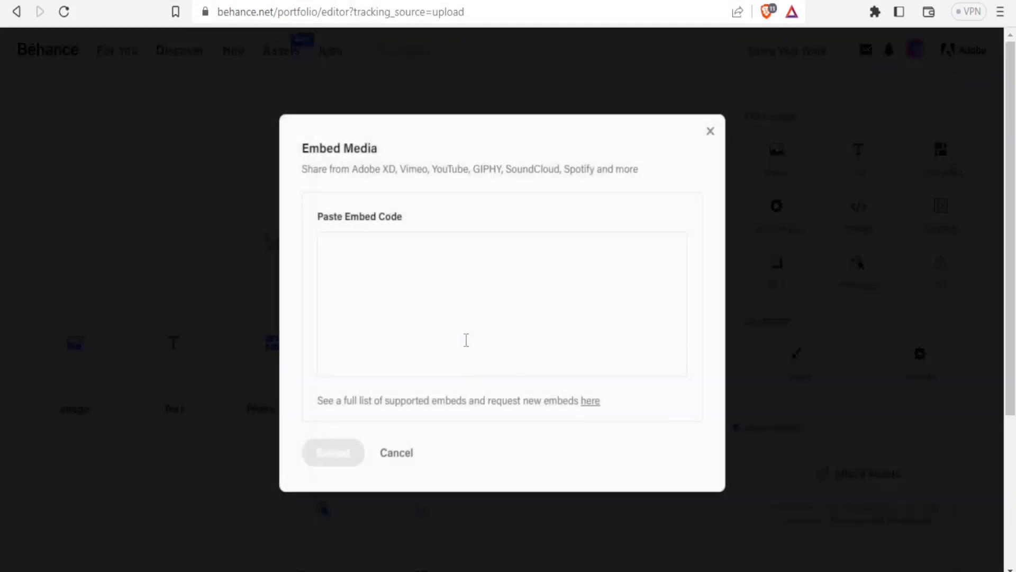
click(376, 263)
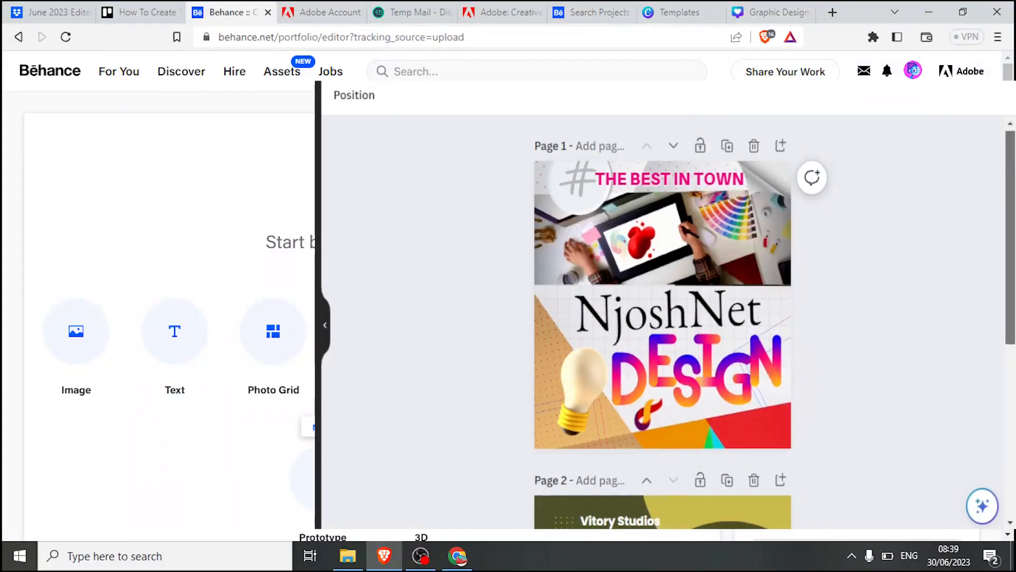
scroll(896, 191, down, 3)
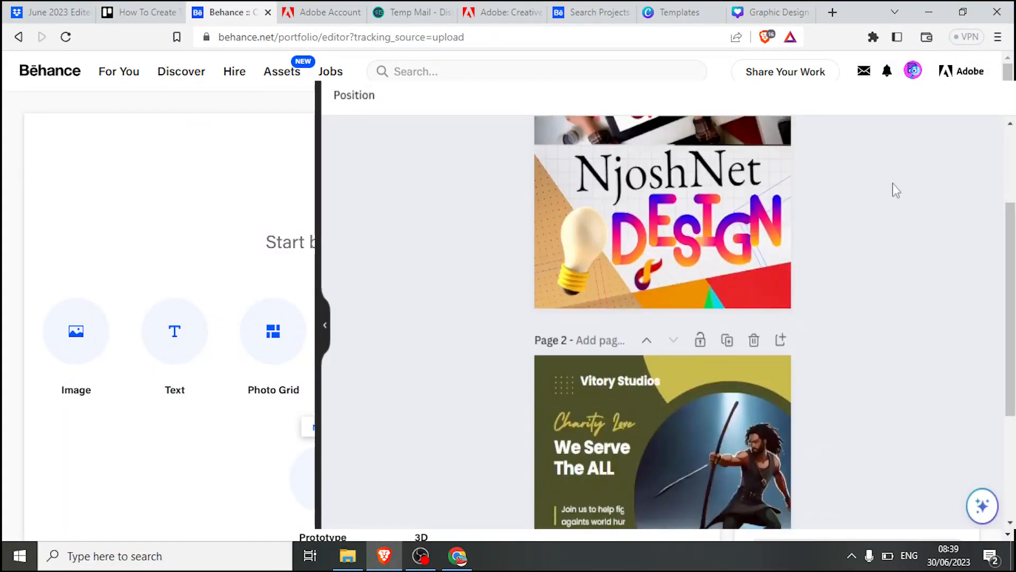
scroll(662, 322, up, 7)
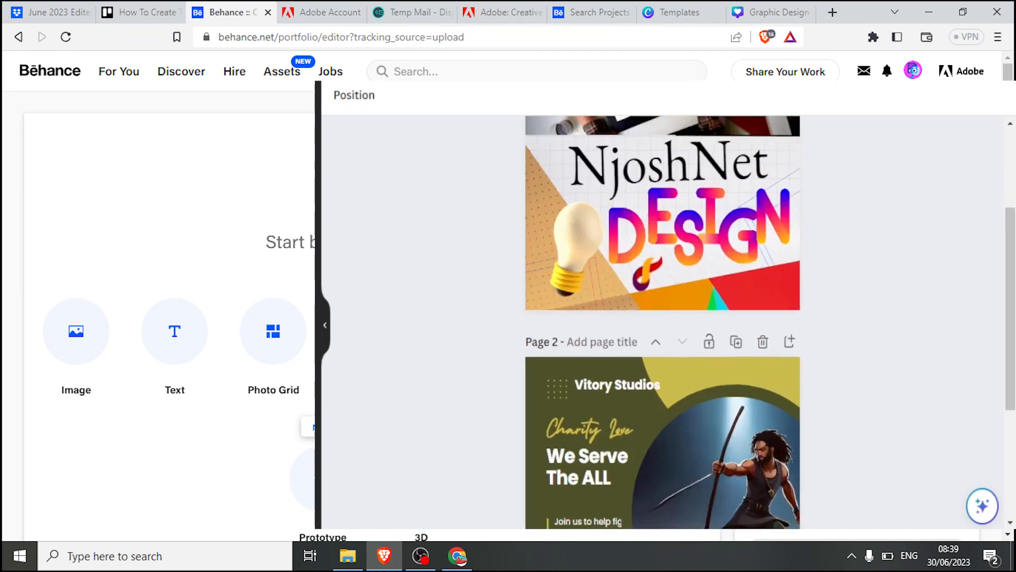
scroll(663, 322, up, 2)
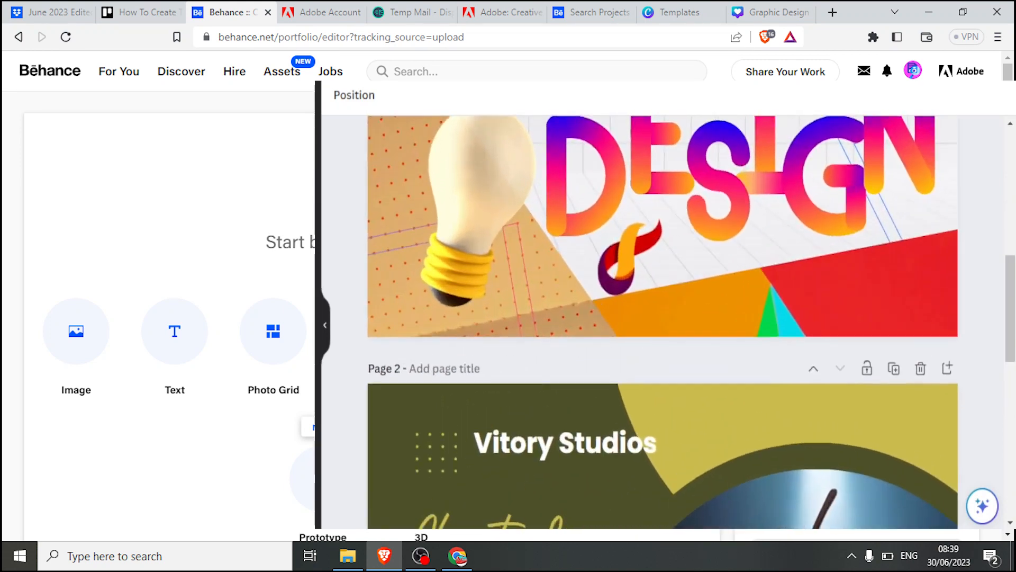
drag(1010, 330, 1006, 216)
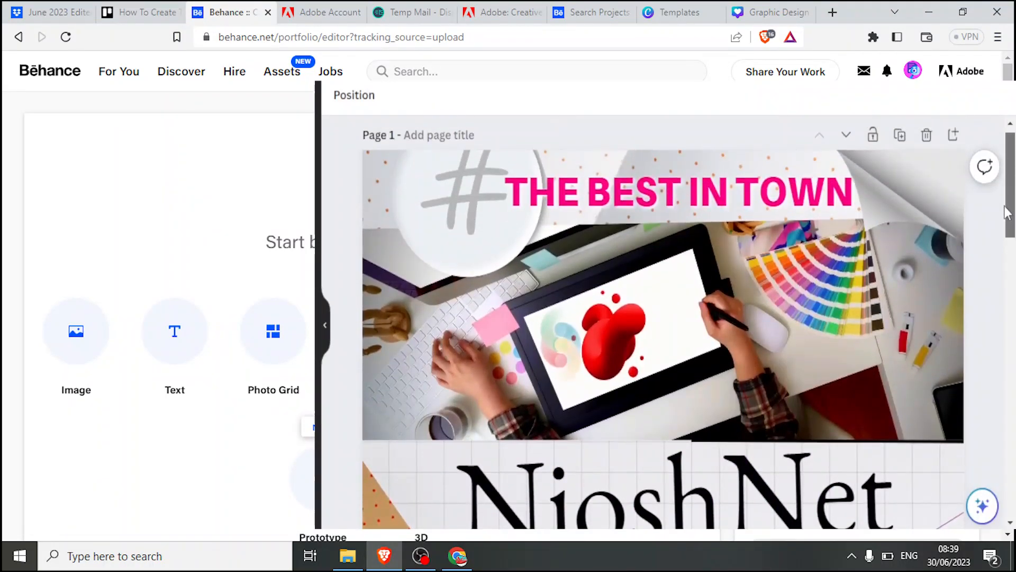
scroll(1006, 201, down, 4)
scroll(1007, 193, up, 3)
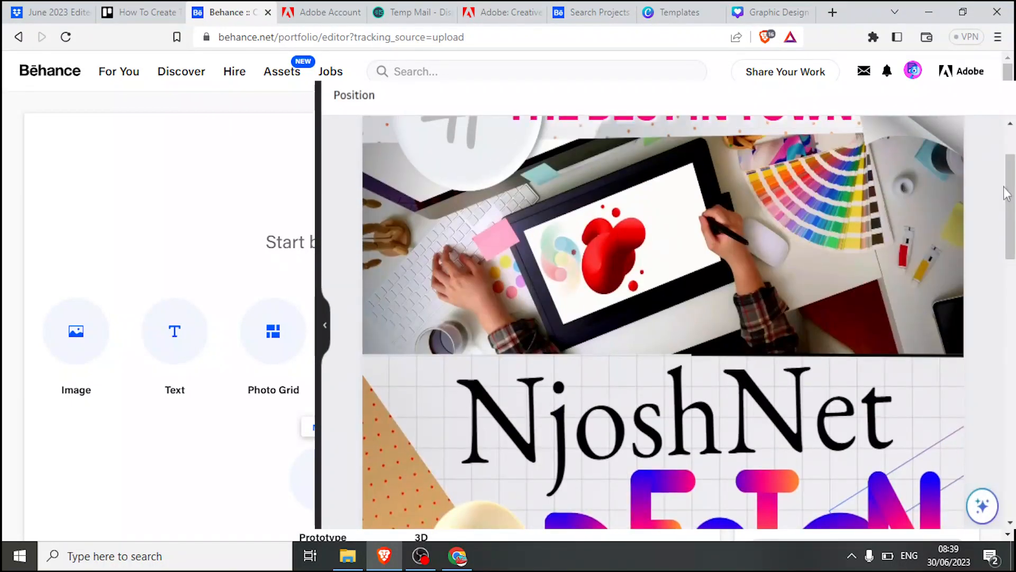
drag(1014, 188, 1012, 352)
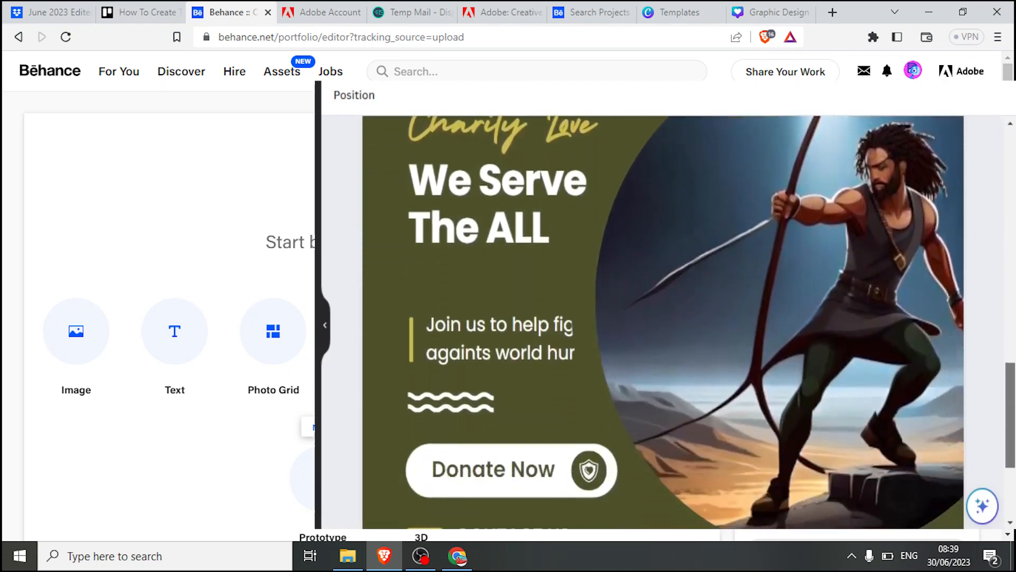
drag(1011, 444, 1011, 464)
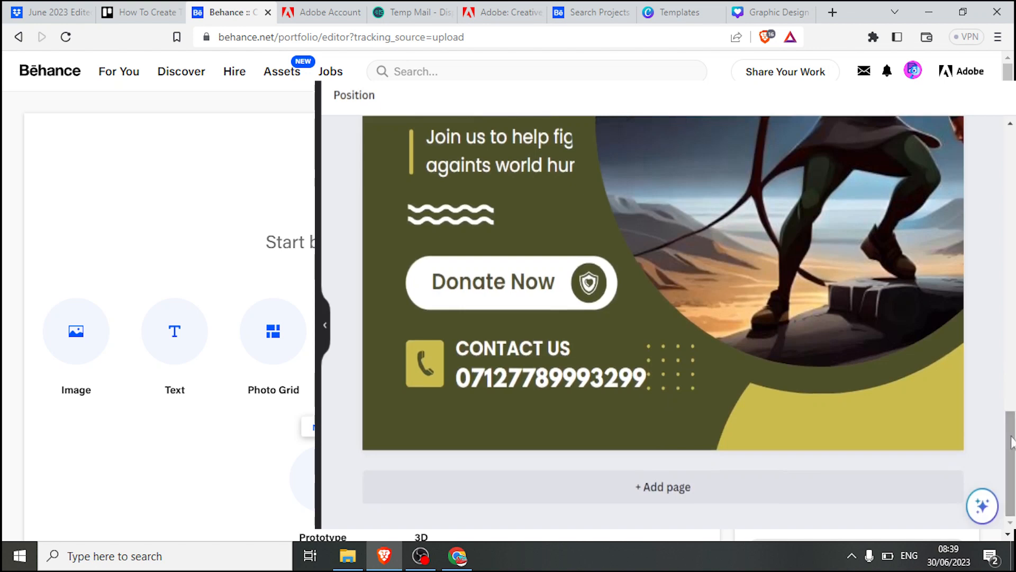